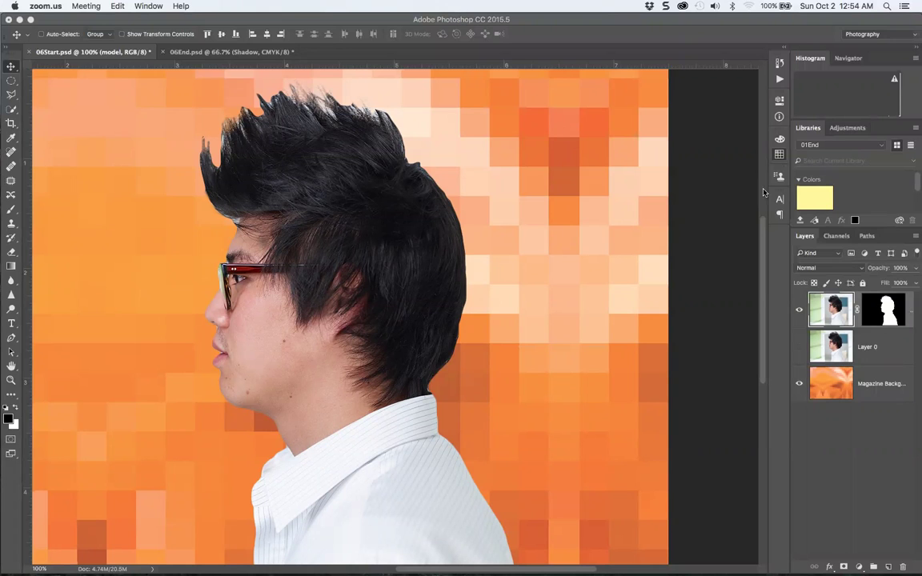
Check the Channels panel, go back to Layers, and close the floating Color/Swatches panel.
left_click(837, 237)
left_click(836, 236)
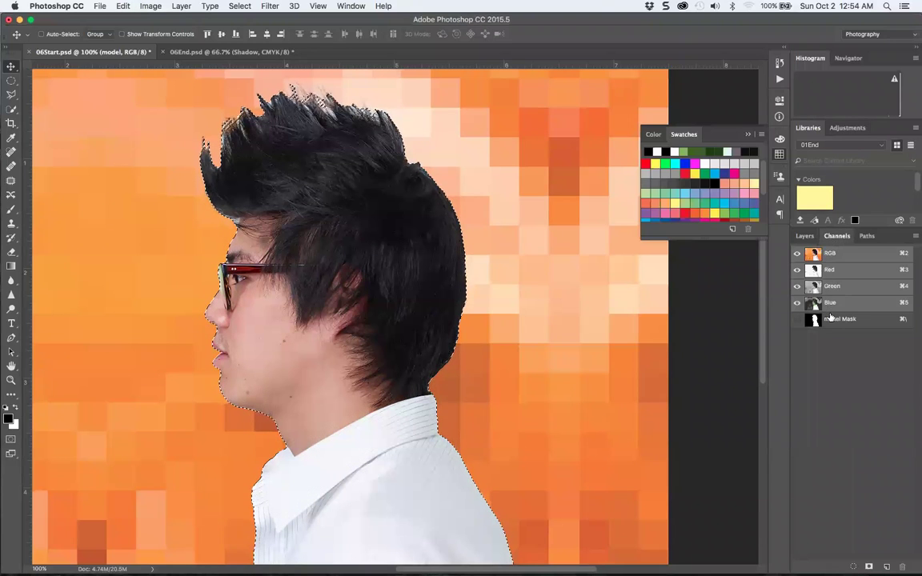
left_click(805, 237)
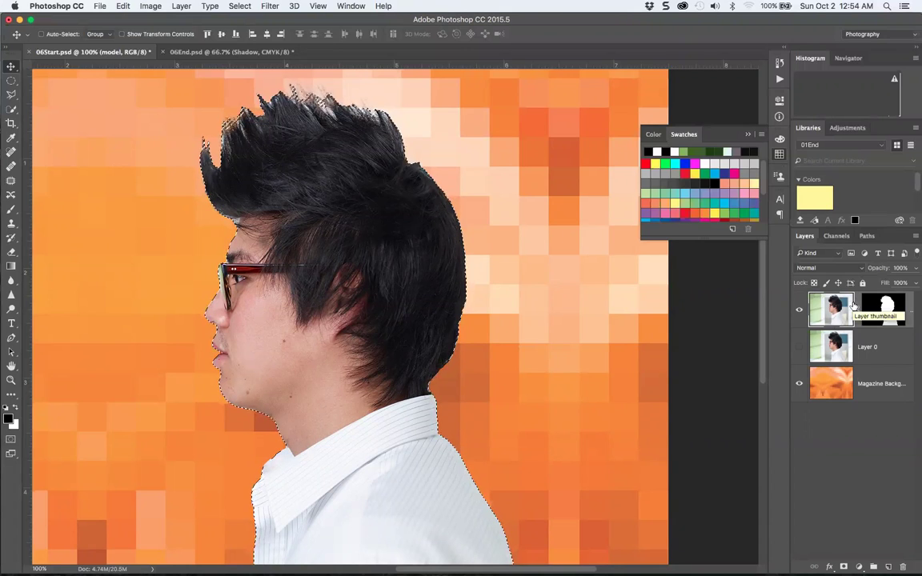
left_click(749, 134)
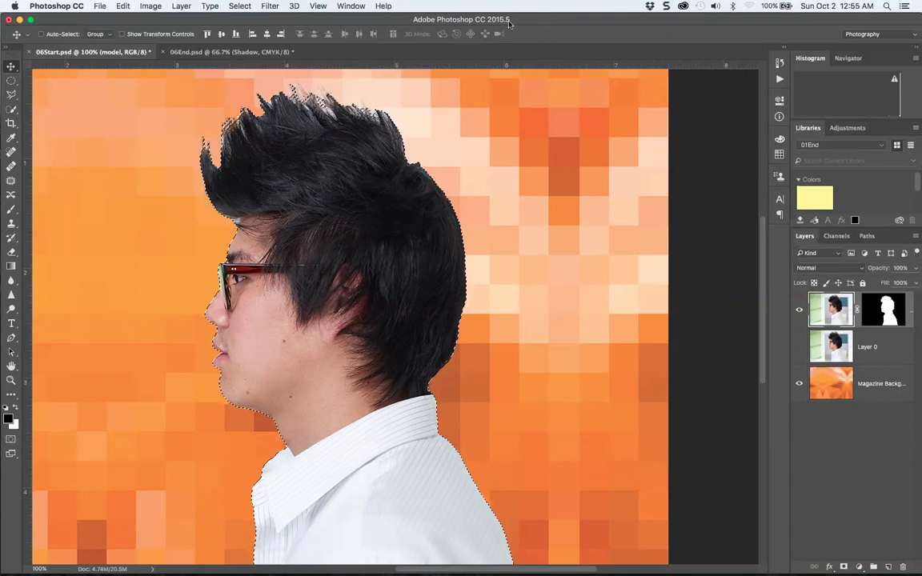
Load the model's selection from its layer mask and set Shift Edge to 30% in Select and Mask.
key("super+d")
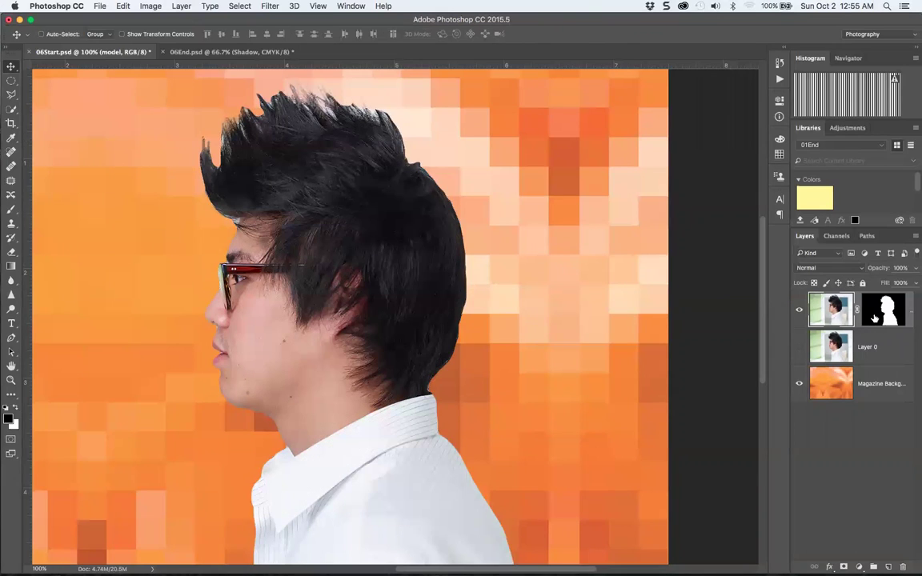
left_click(875, 318, "super")
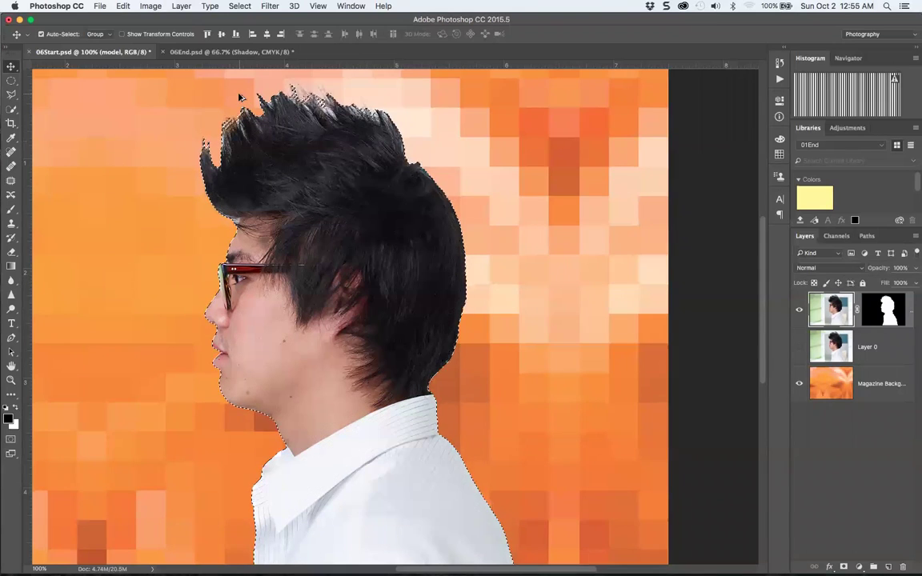
key("alt+super+r")
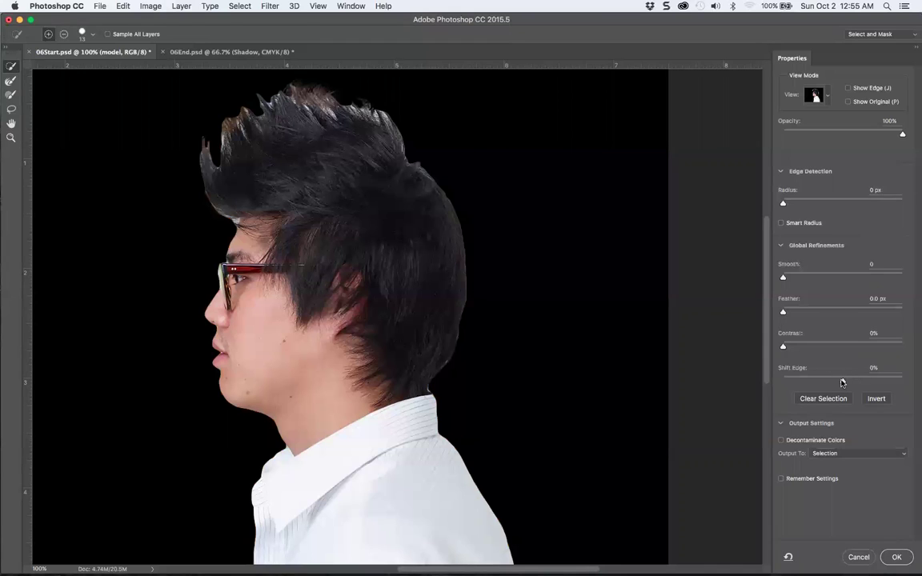
left_click(862, 364)
type("30")
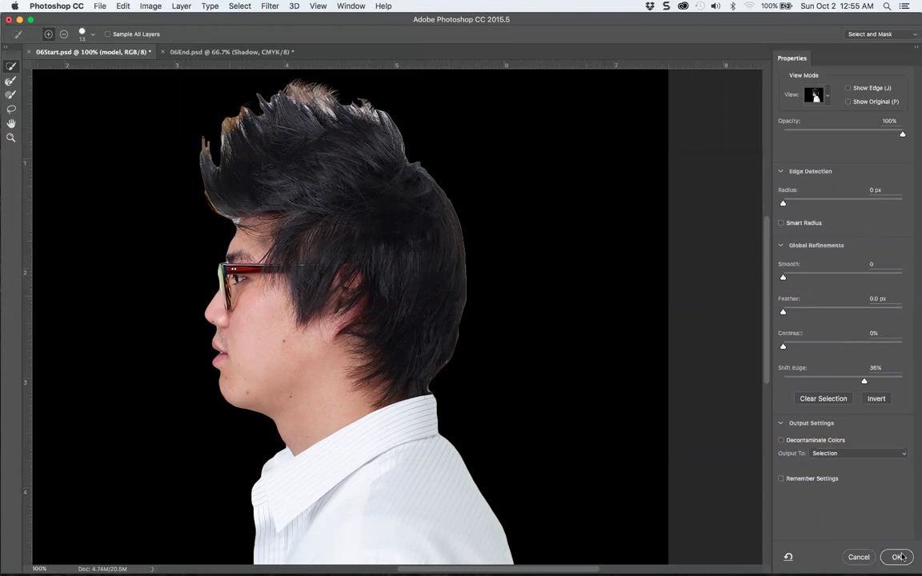
key("Return")
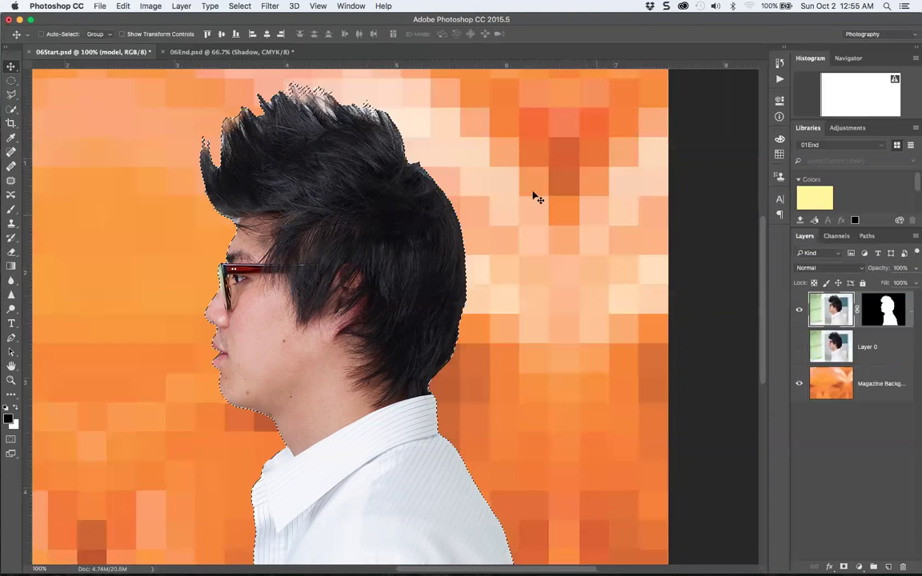
Save the current selection as a new channel named 'model outline'.
left_click(240, 6)
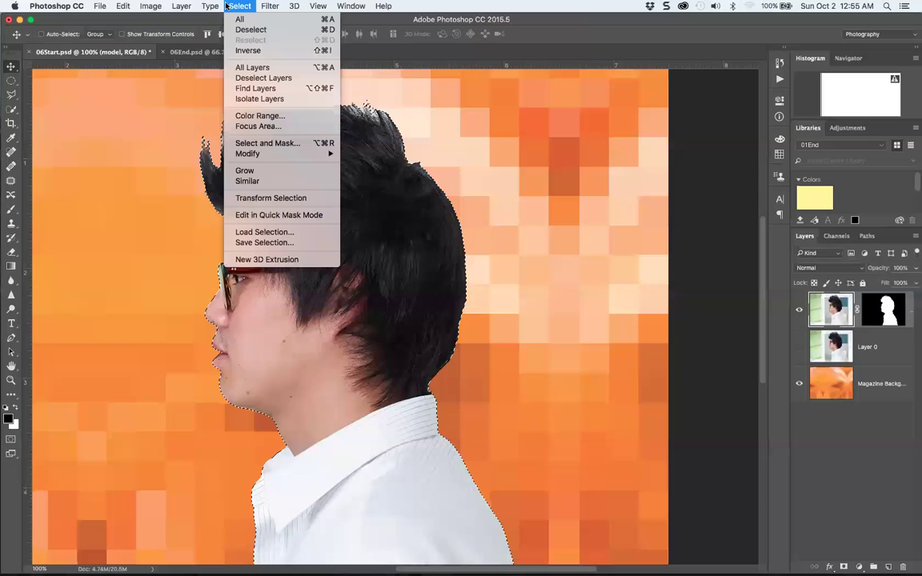
left_click(272, 249)
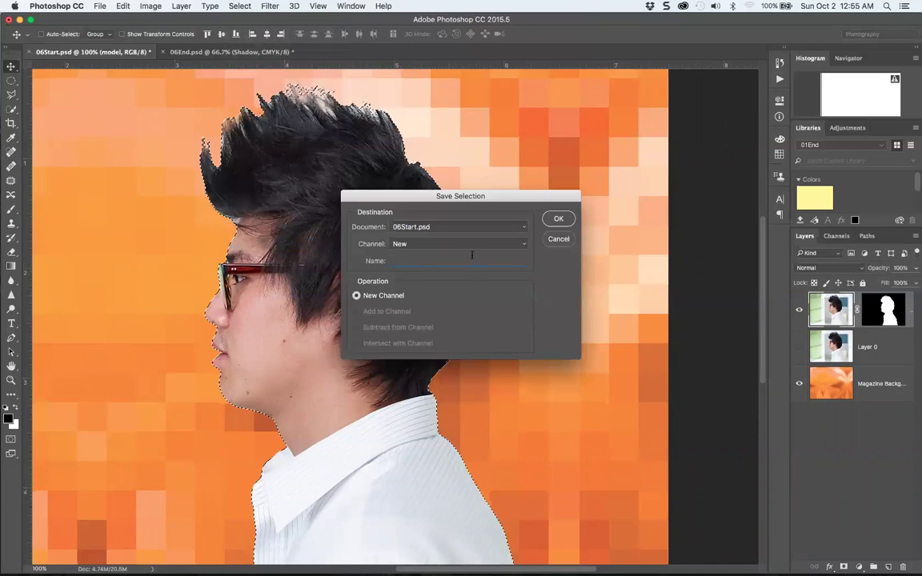
type("model outline")
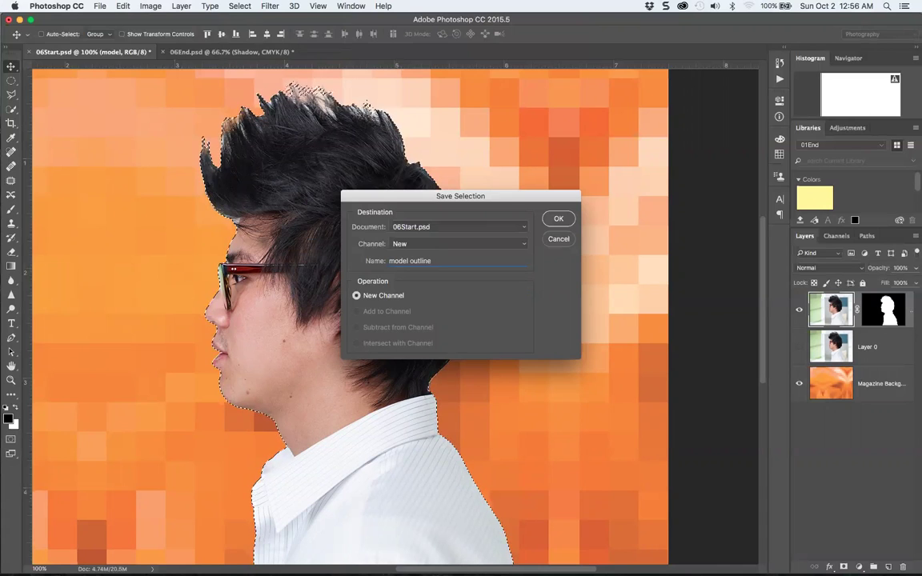
key("Return")
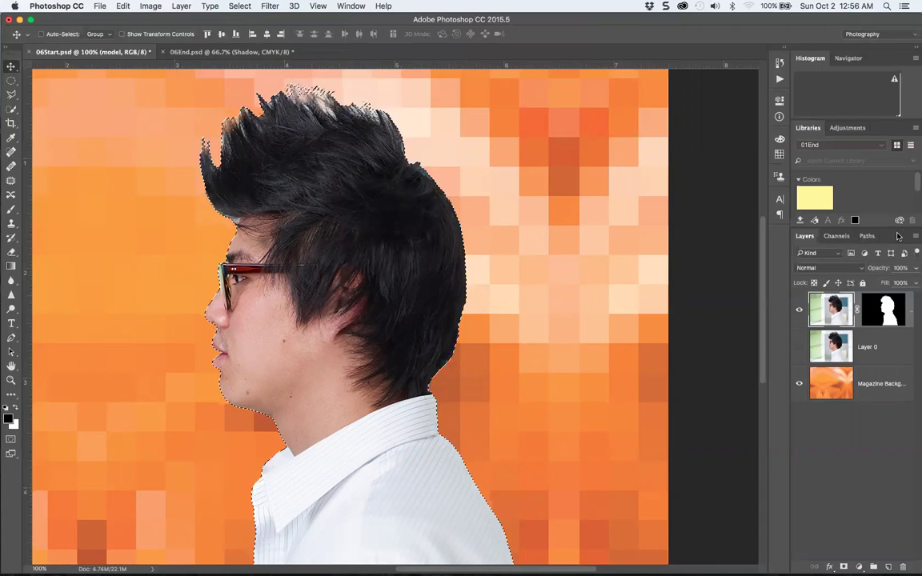
Confirm the model outline channel in the Channels panel, then return to Layers.
left_click(835, 237)
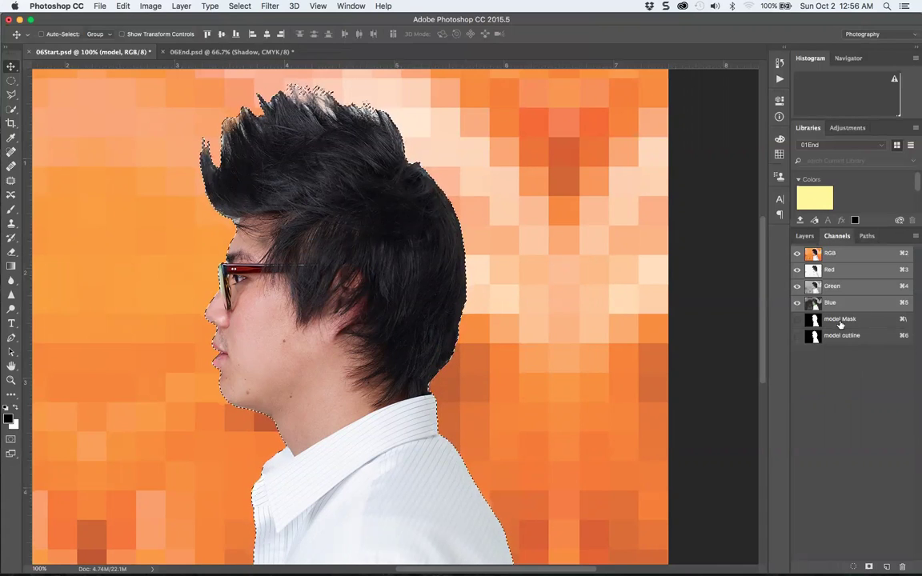
left_click(804, 236)
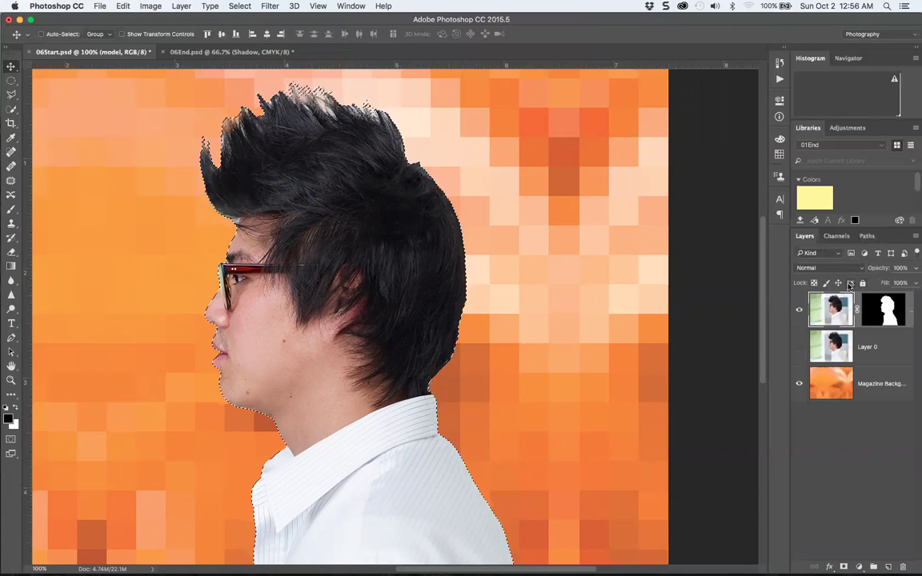
left_click(837, 236)
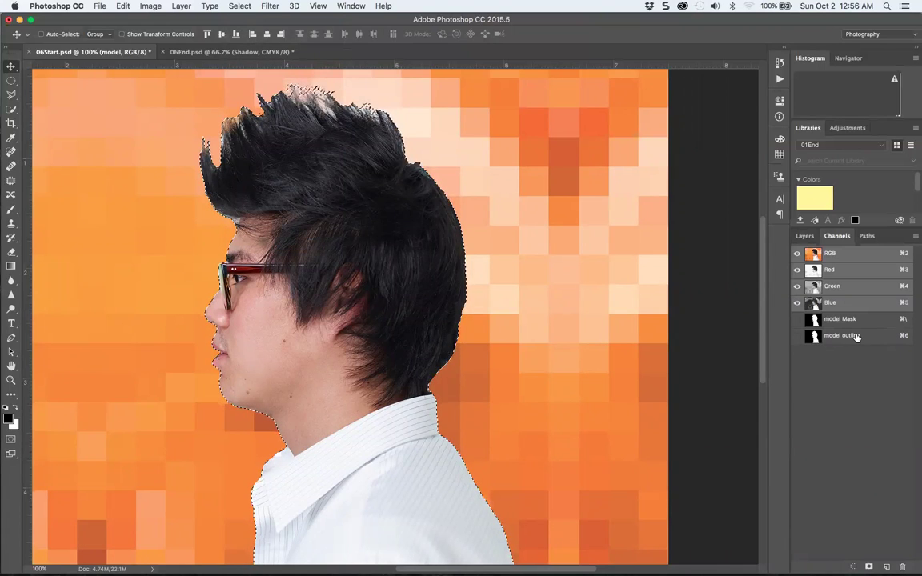
left_click(805, 236)
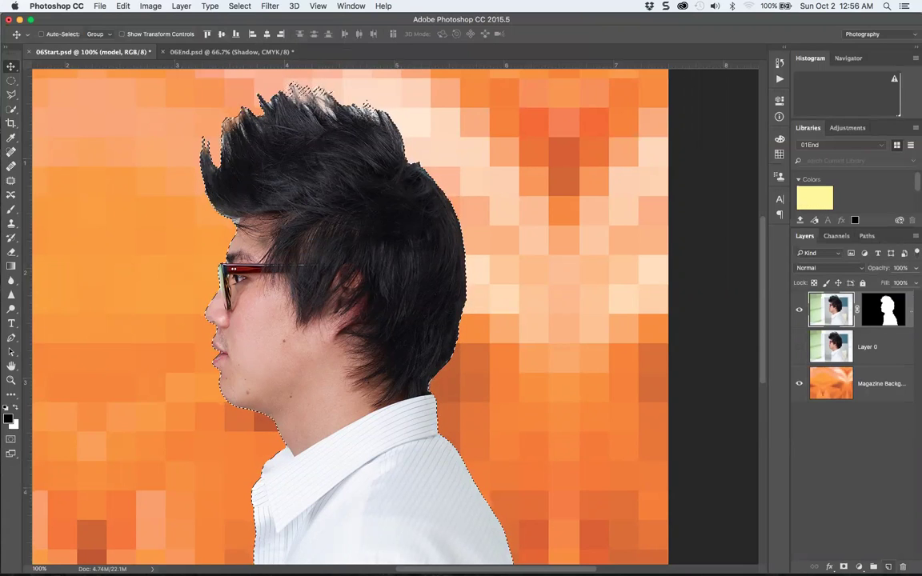
Add Layer 1 beneath the masked model layer and hide the model and Magazine Background layers.
key("ctrl+shift+alt+n")
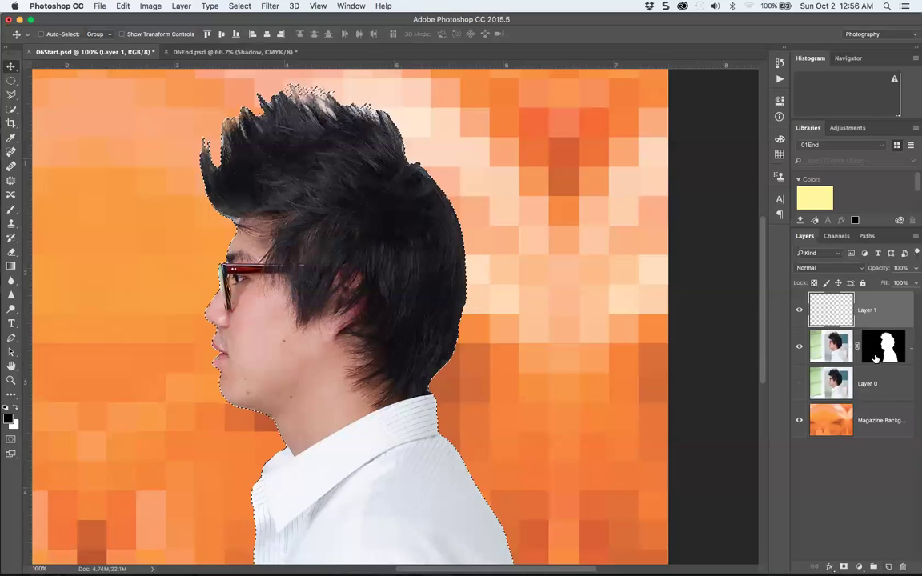
left_click_drag(860, 315, 858, 362)
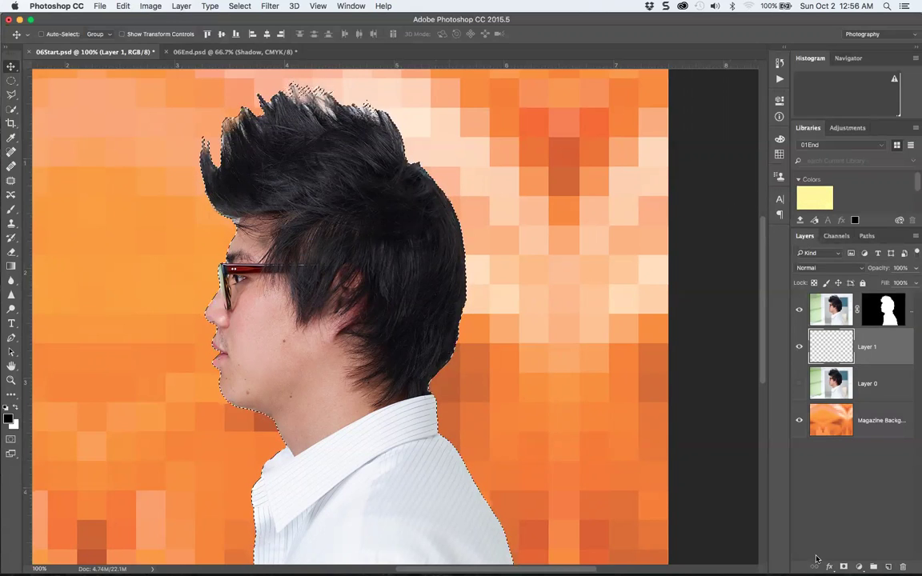
left_click(799, 310)
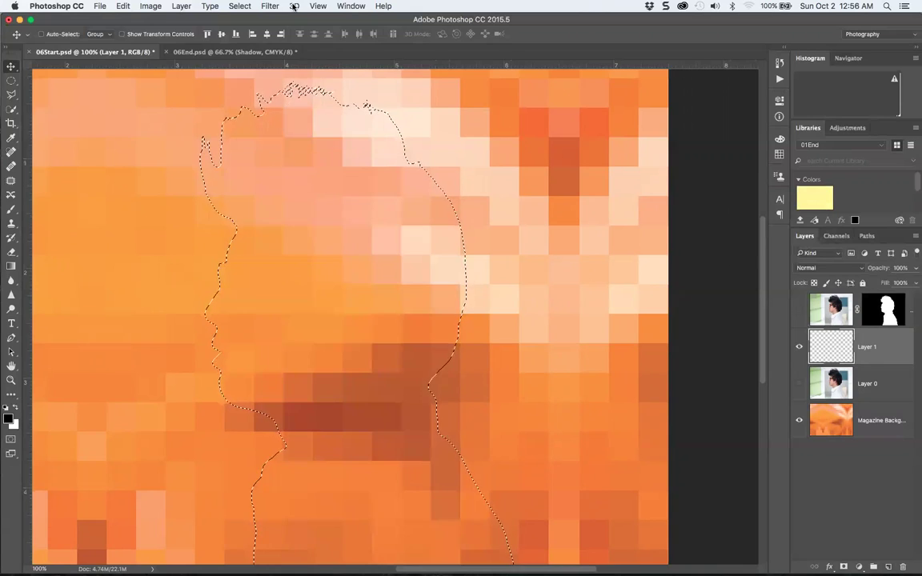
left_click(800, 421)
Fill the model selection on Layer 1 with black.
left_click(125, 6)
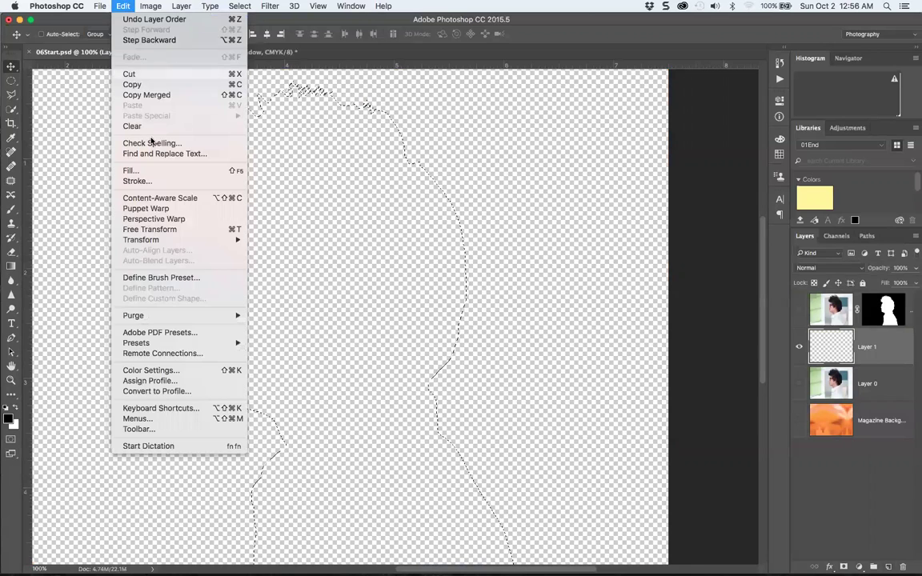
left_click(149, 170)
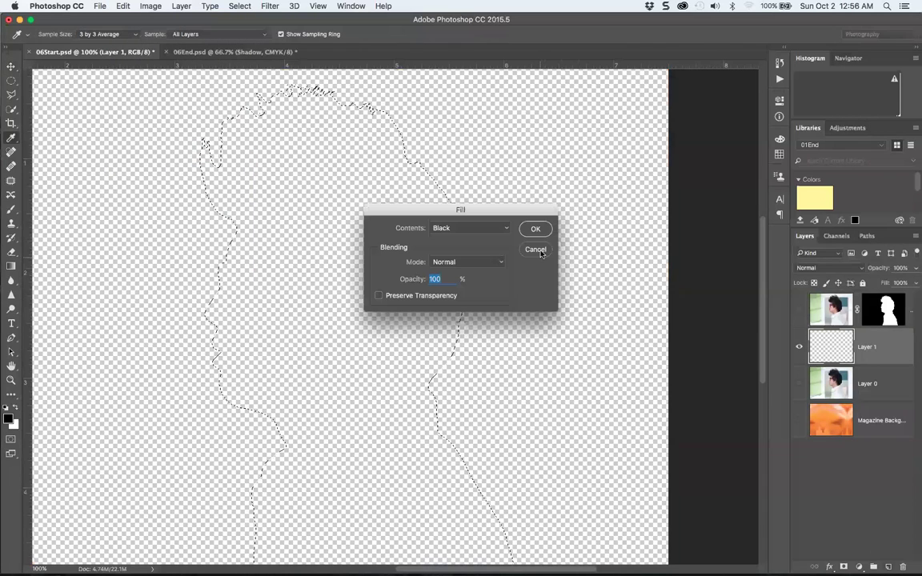
left_click(530, 231)
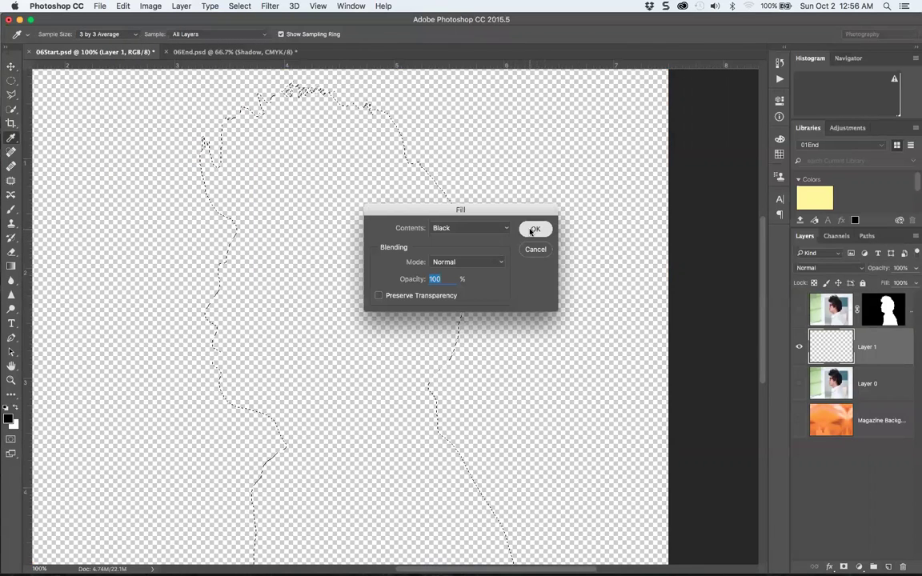
Deselect and set the silhouette layer's opacity to 66%.
key("ctrl+d")
key("v")
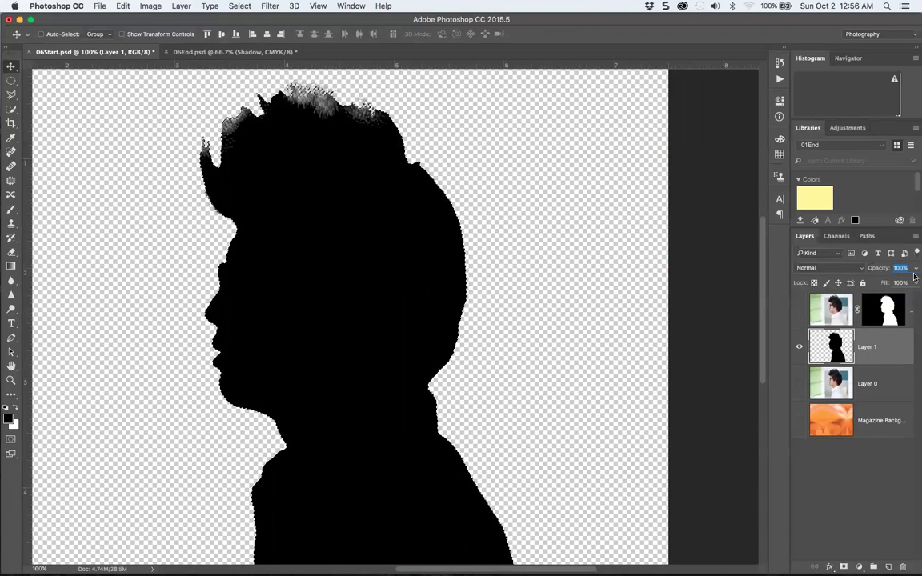
type("27")
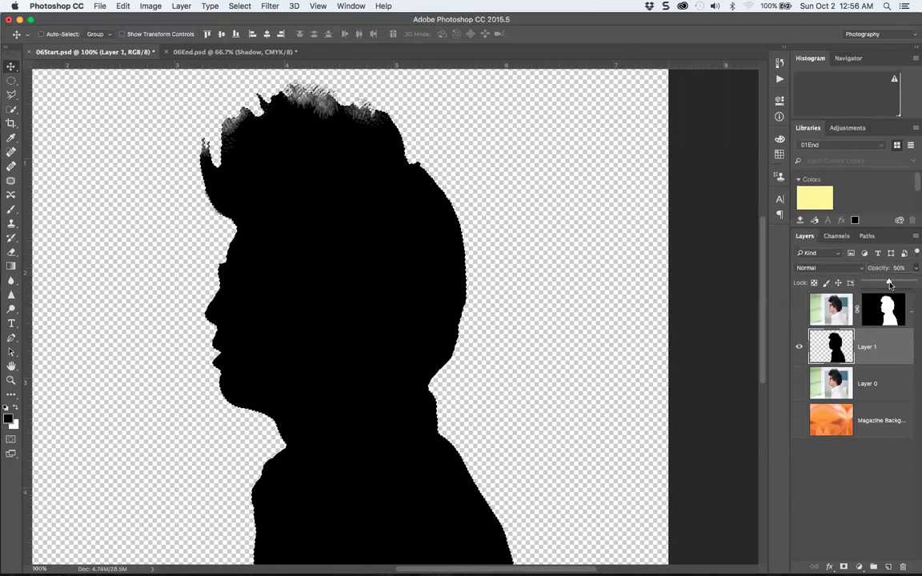
key("Return")
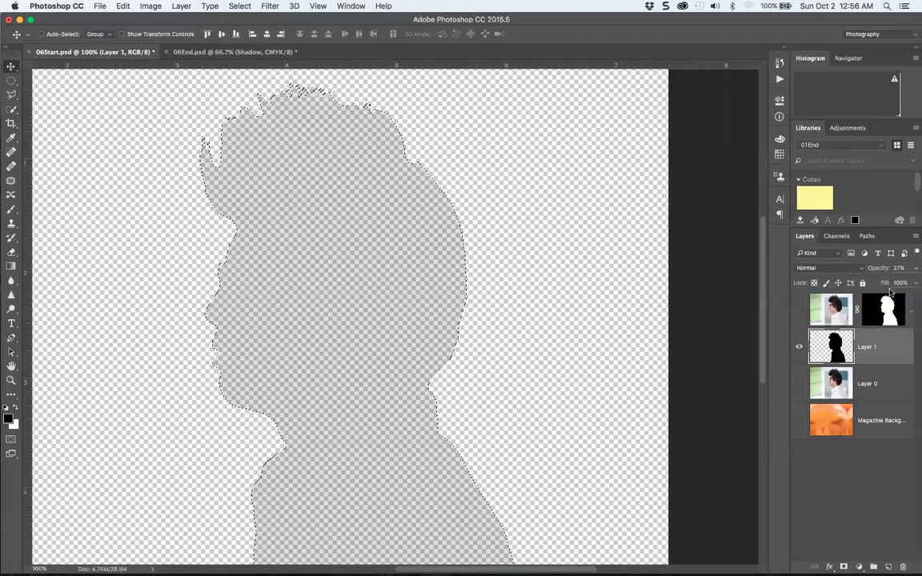
left_click(916, 268)
left_click_drag(877, 282, 898, 282)
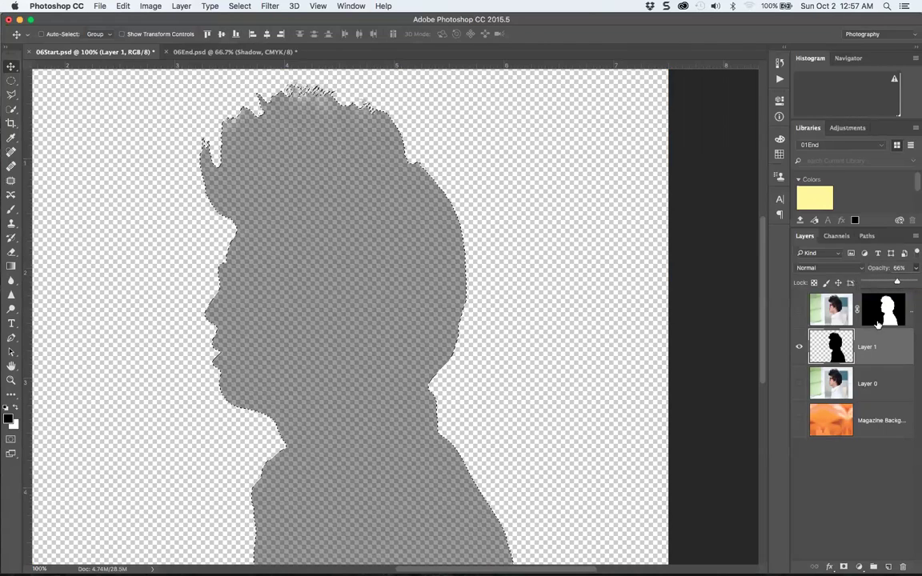
Show the orange Magazine Background behind the silhouette, briefly toggling the model layer, and zoom out.
left_click(798, 422)
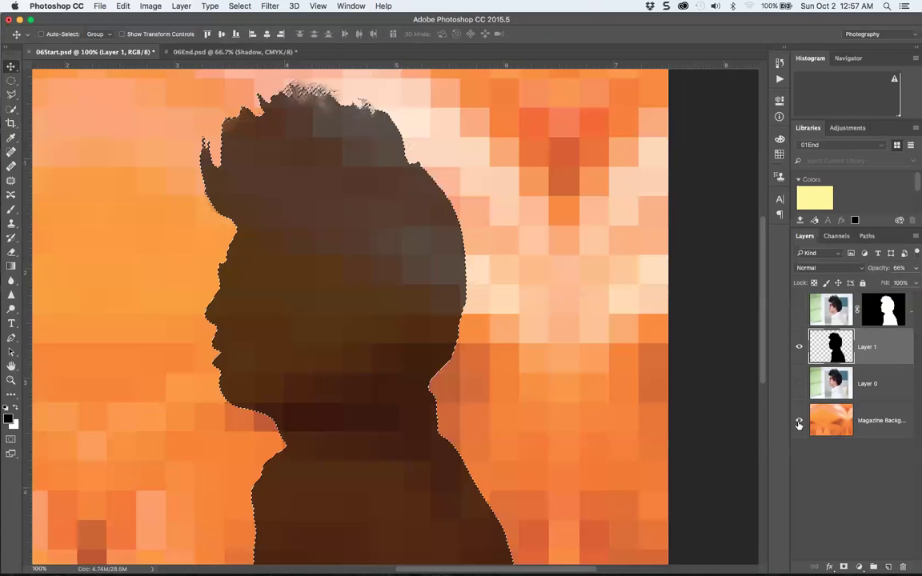
left_click(798, 311)
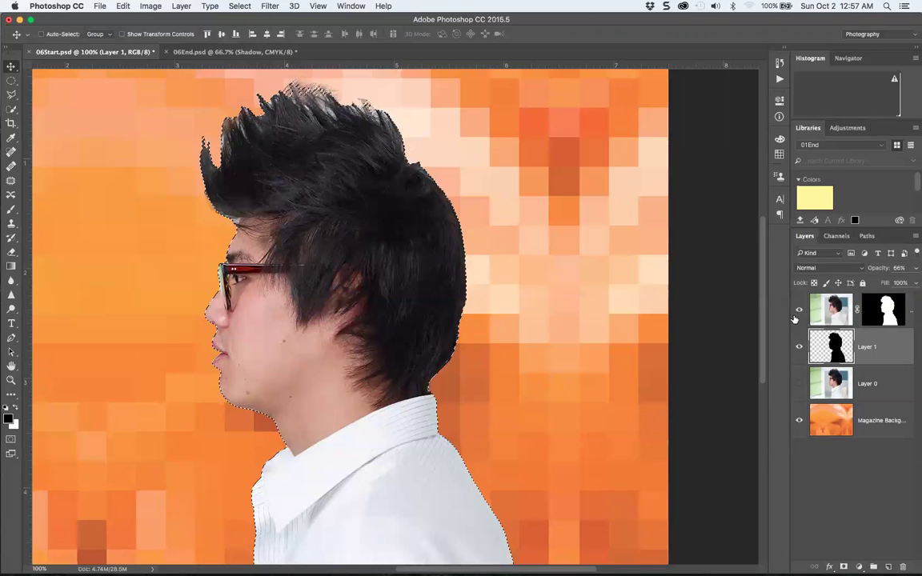
left_click(799, 311)
key("super+minus")
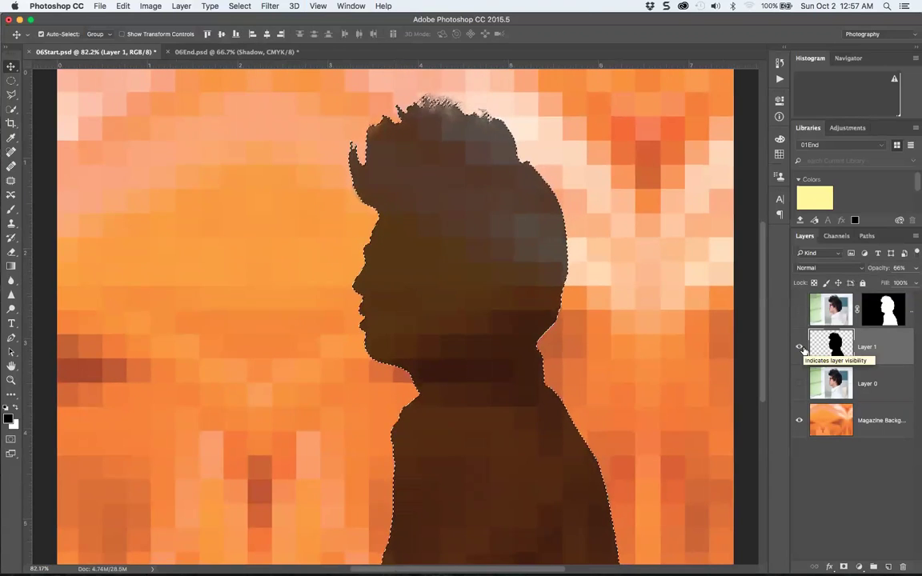
Refine the selection: shift the edge outward, smooth it and feather to 4.9 px.
key("super+alt+r")
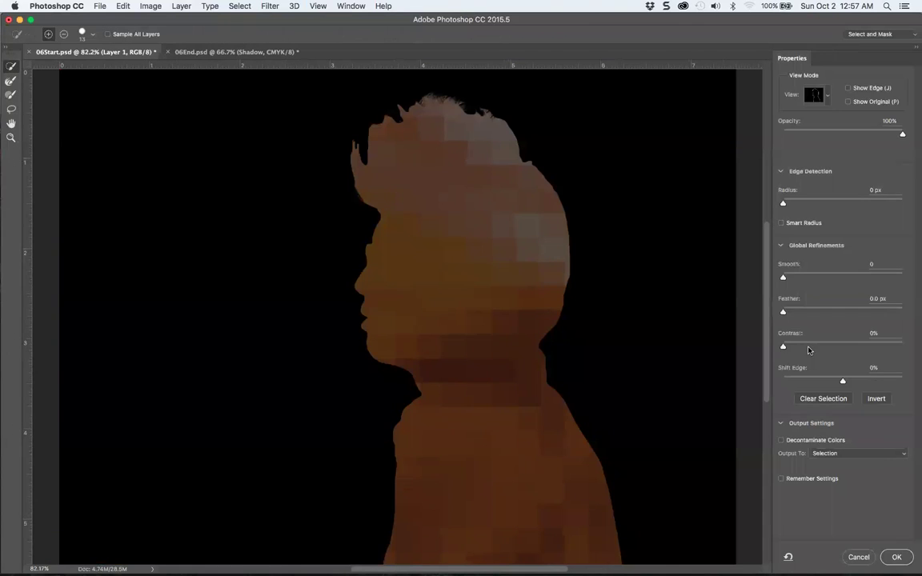
mouse_move(843, 381)
left_mouse_down()
mouse_move(862, 381)
mouse_move(854, 382)
left_mouse_up()
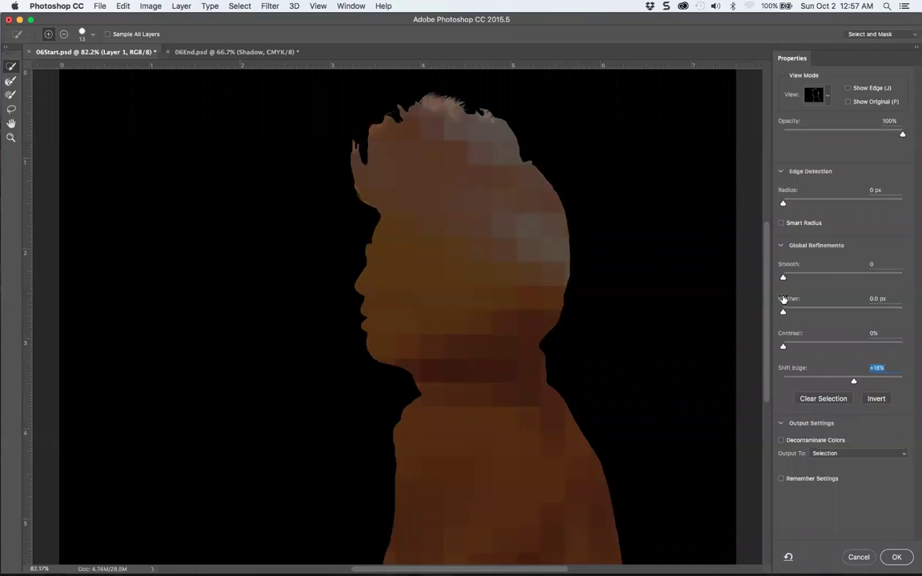
left_click_drag(783, 277, 830, 282)
left_click_drag(783, 311, 821, 311)
left_click(896, 557)
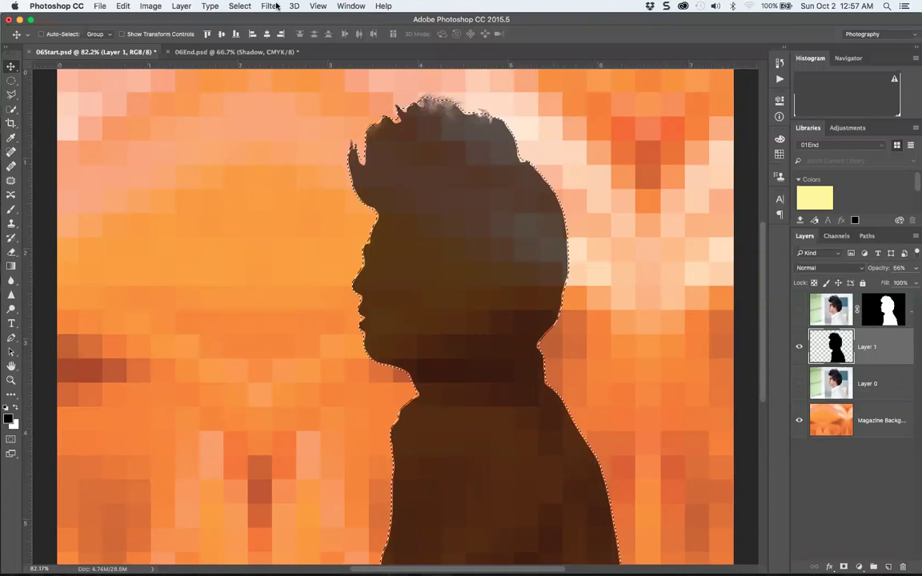
left_click(151, 5)
mouse_move(100, 6)
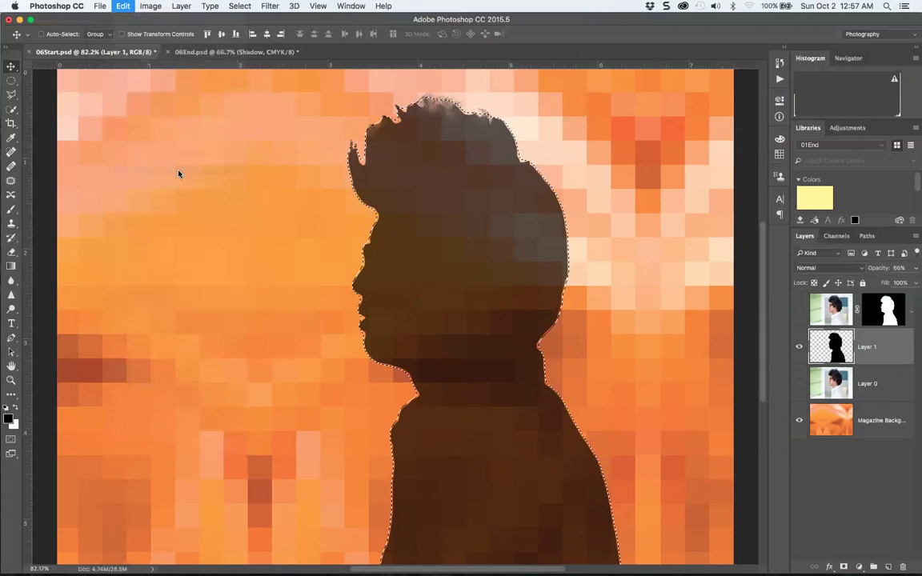
Fill the refined selection and lower Layer 1's opacity to 37%, then zoom out.
left_click(527, 230)
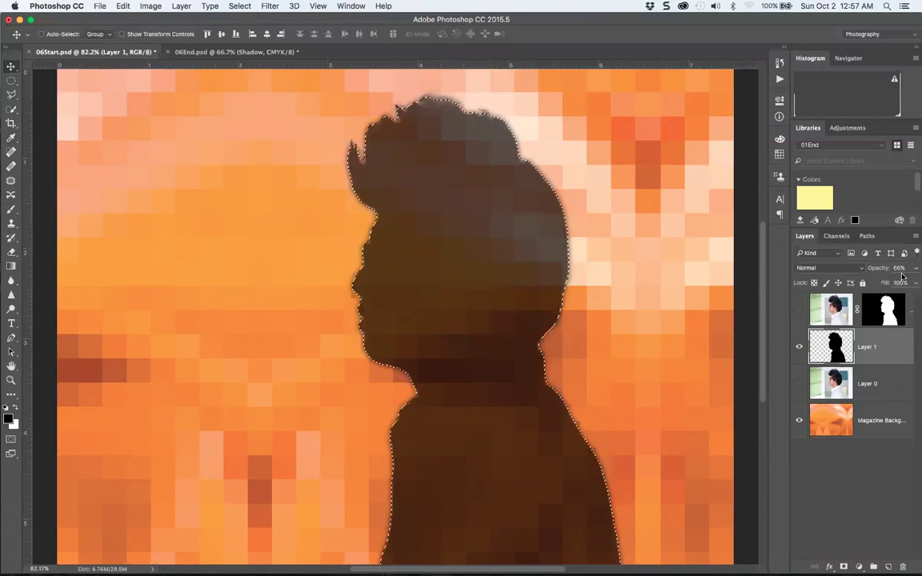
left_click_drag(915, 270, 882, 283)
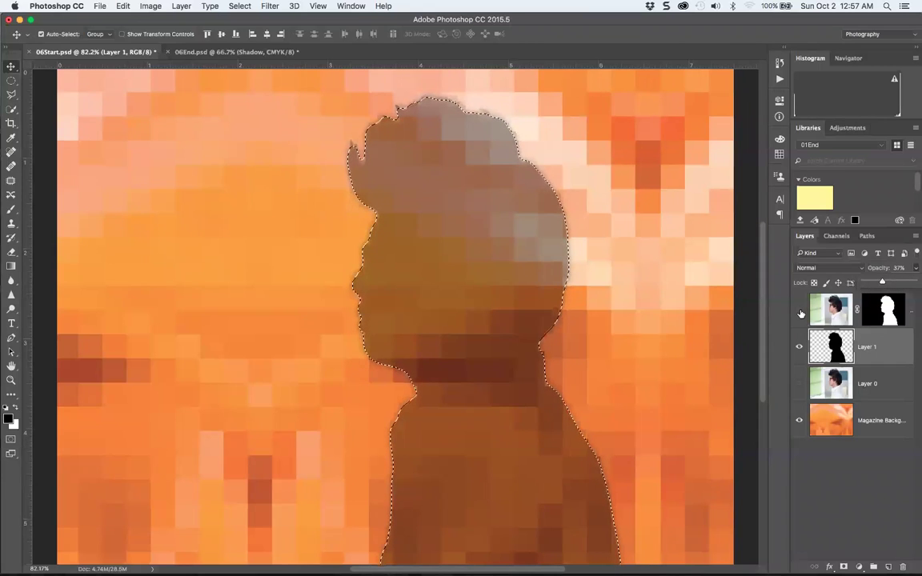
key("super+h")
key("super+minus")
key("super+minus")
key("super+h")
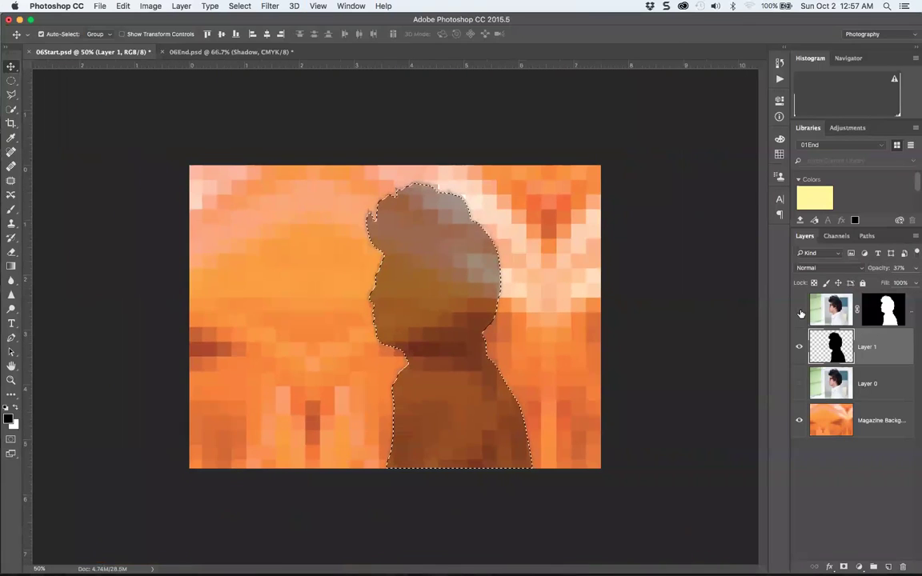
Free-transform the shadow: widen it, rotate about 3° and shift it down-right.
key("super+t")
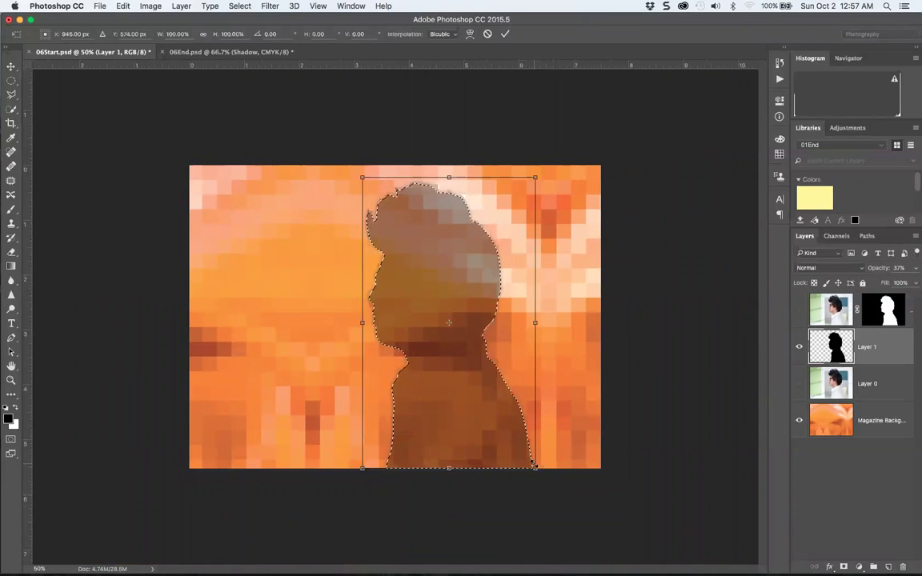
left_click_drag(534, 468, 555, 482)
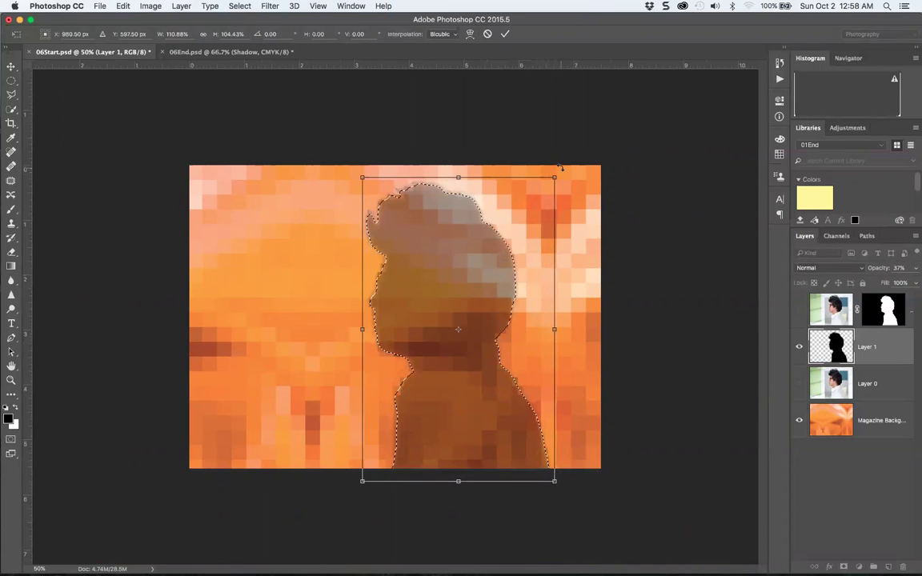
left_click_drag(562, 169, 569, 178)
left_click_drag(402, 305, 425, 317)
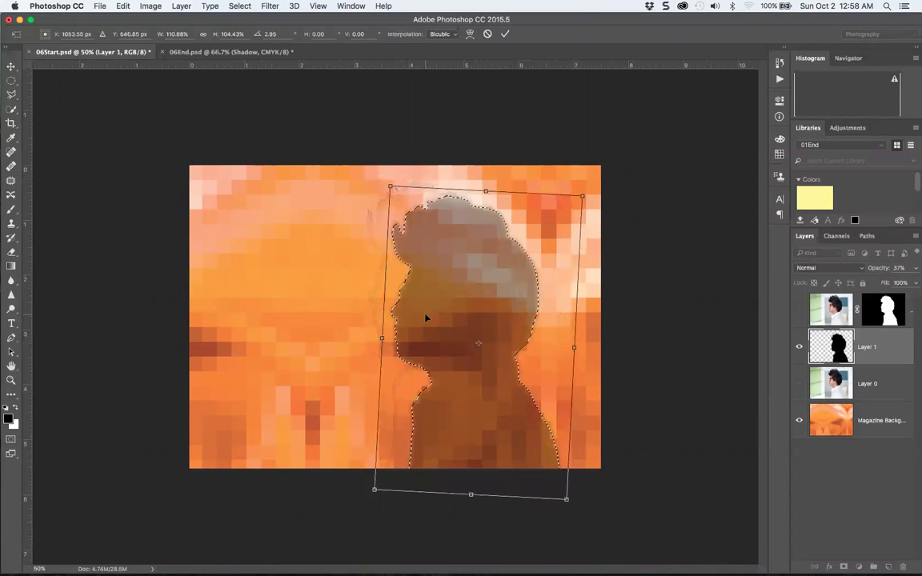
key("Return")
Show the model layer, deselect, and briefly preview the model outline channel before returning to Layers.
left_click(800, 307)
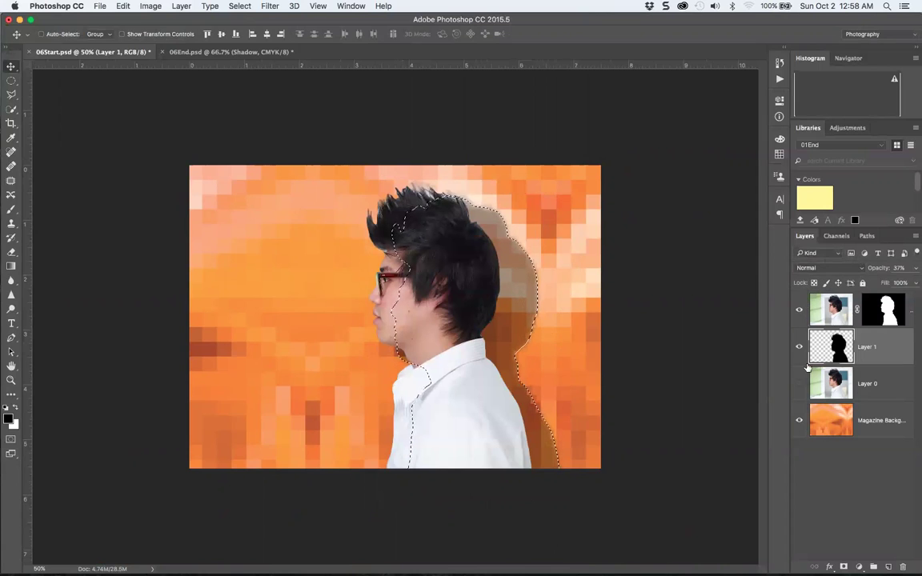
key("super+d")
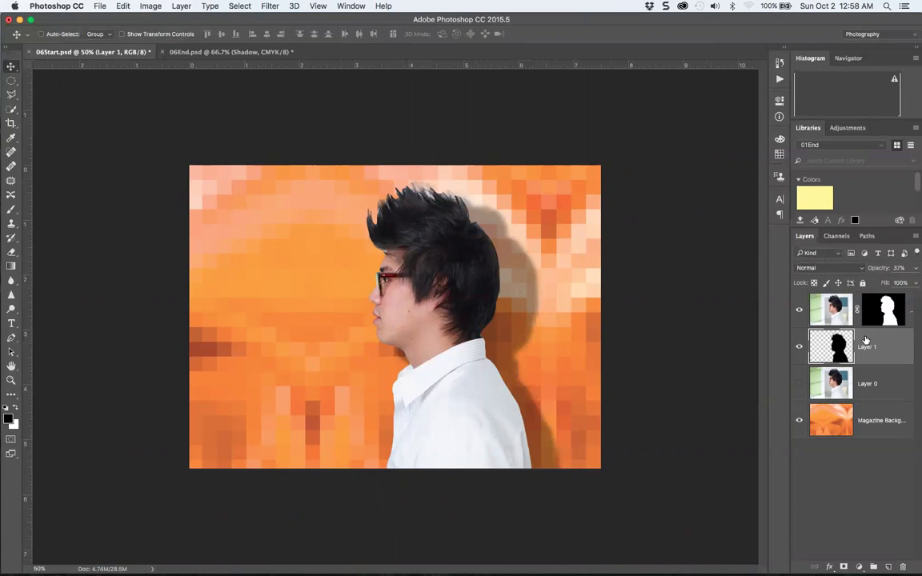
left_click(836, 235)
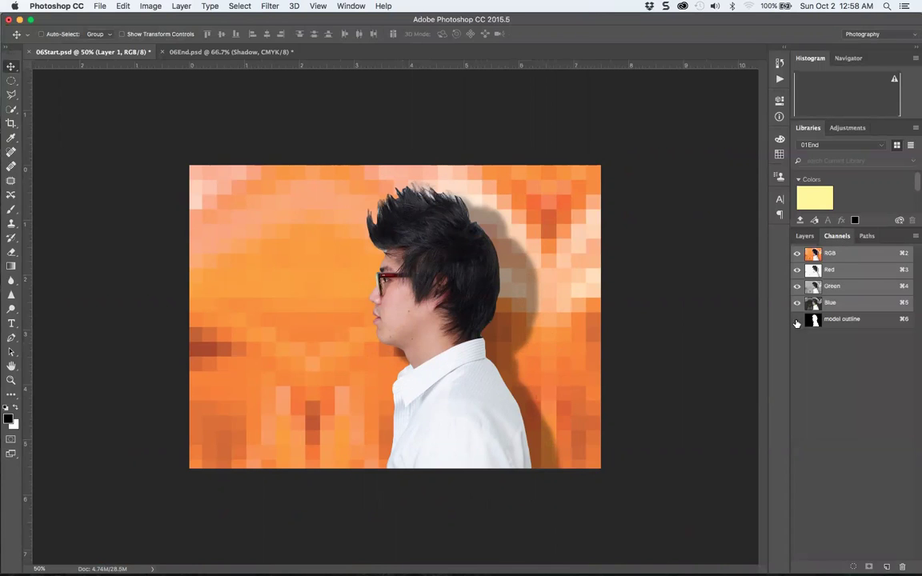
left_click(797, 320)
left_click(797, 321)
left_click(806, 235)
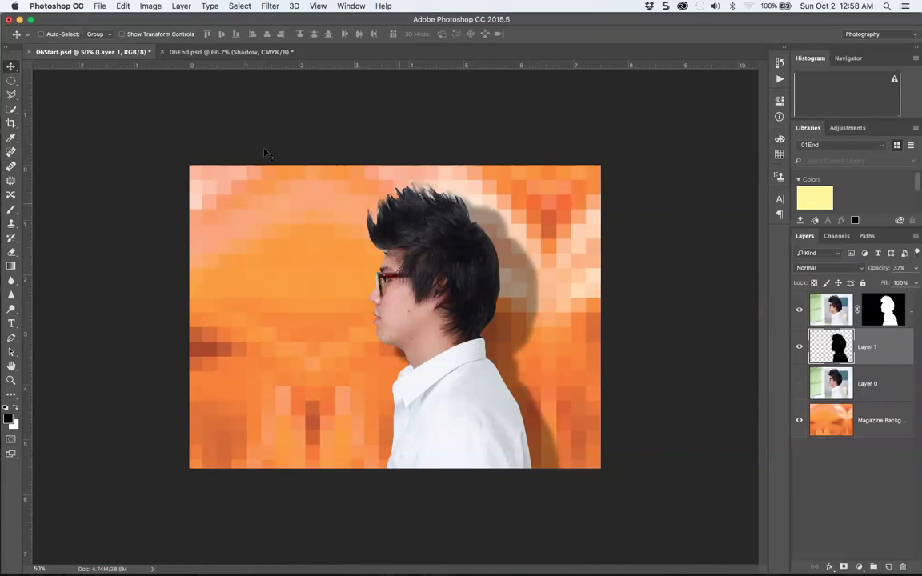
Nudge the shadow right and scale it down to about 95.97% by 98.58%.
mouse_move(515, 278)
left_mouse_down()
mouse_move(527, 302)
mouse_move(521, 283)
left_mouse_up()
key("ctrl+t")
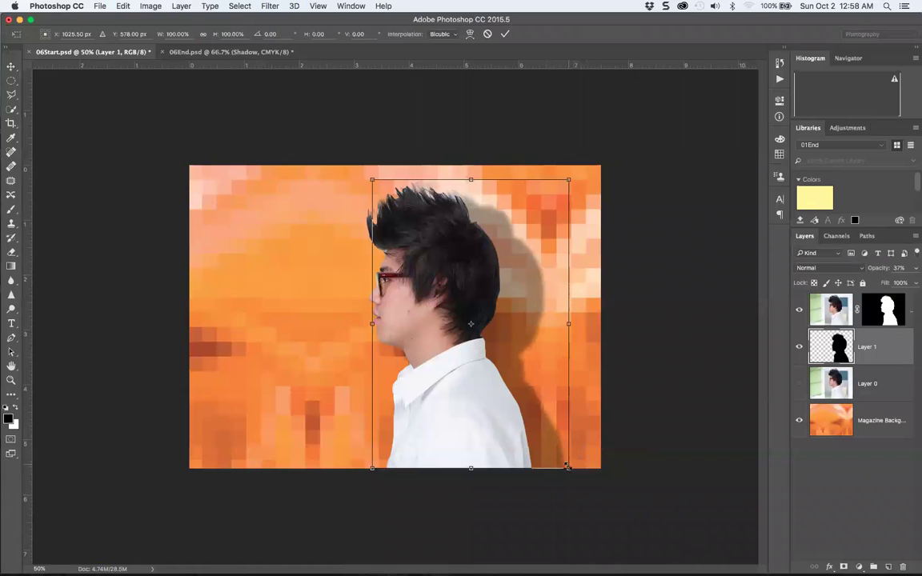
mouse_move(568, 466)
left_mouse_down()
mouse_move(578, 480)
mouse_move(552, 448)
mouse_move(569, 468)
left_mouse_up()
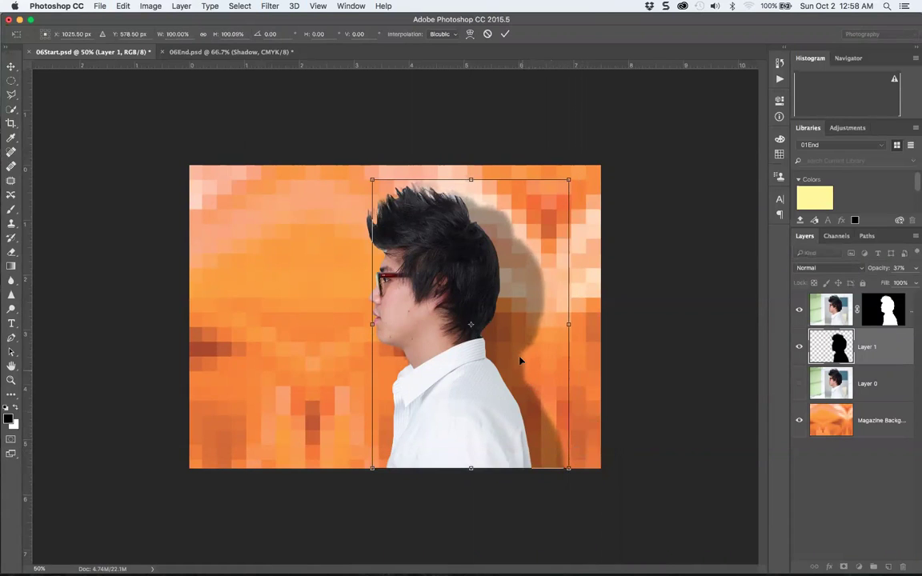
left_click_drag(516, 352, 521, 341)
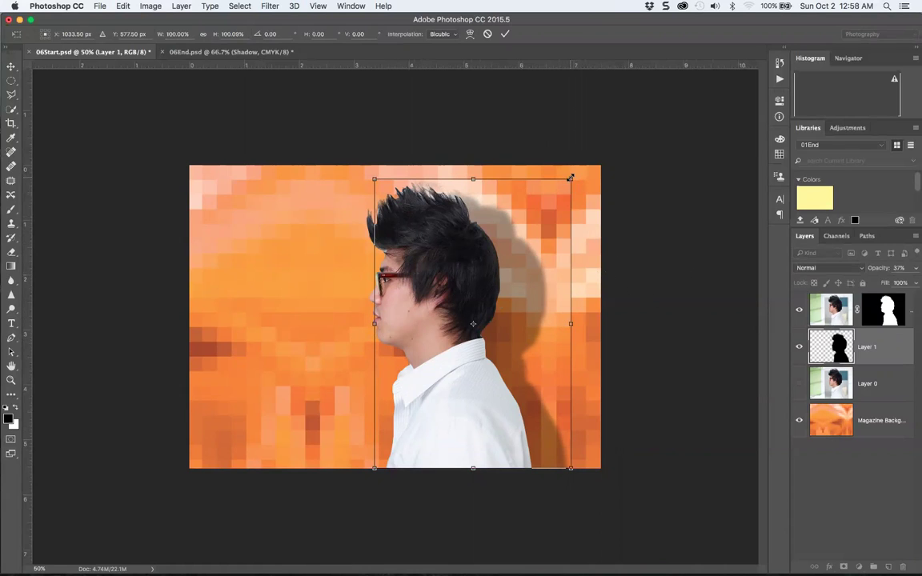
left_click_drag(569, 178, 562, 183)
key("Return")
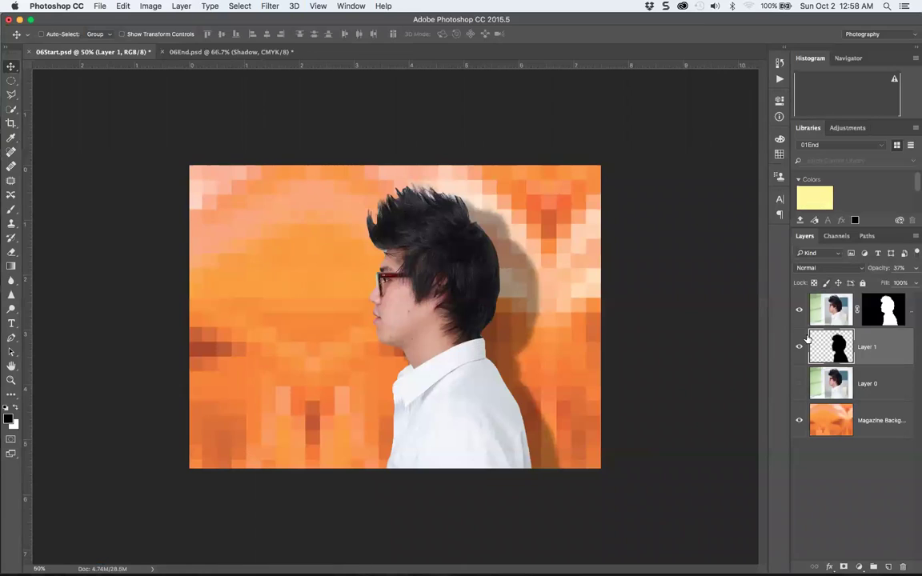
In the Channels panel, inspect the Green channel and the model outline mask channel.
left_click(837, 235)
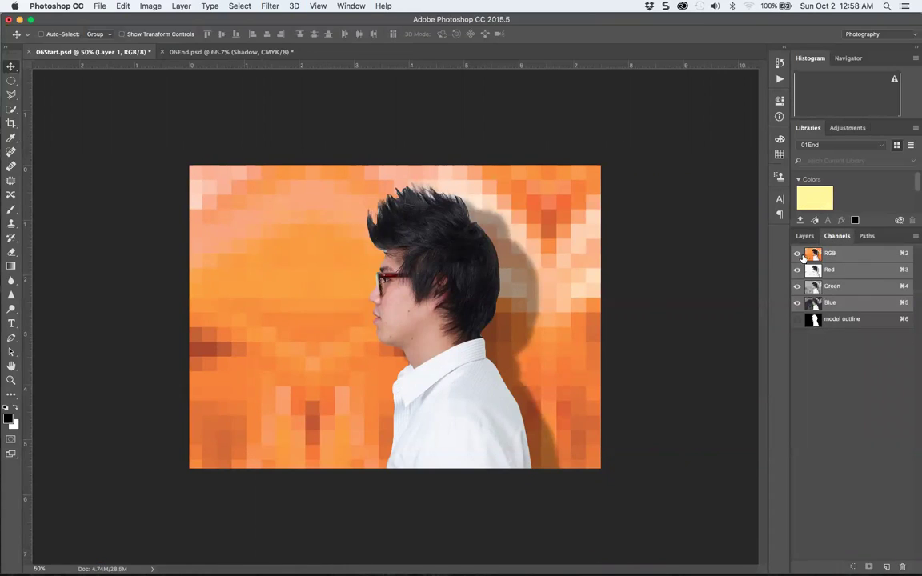
left_click(798, 286, "alt")
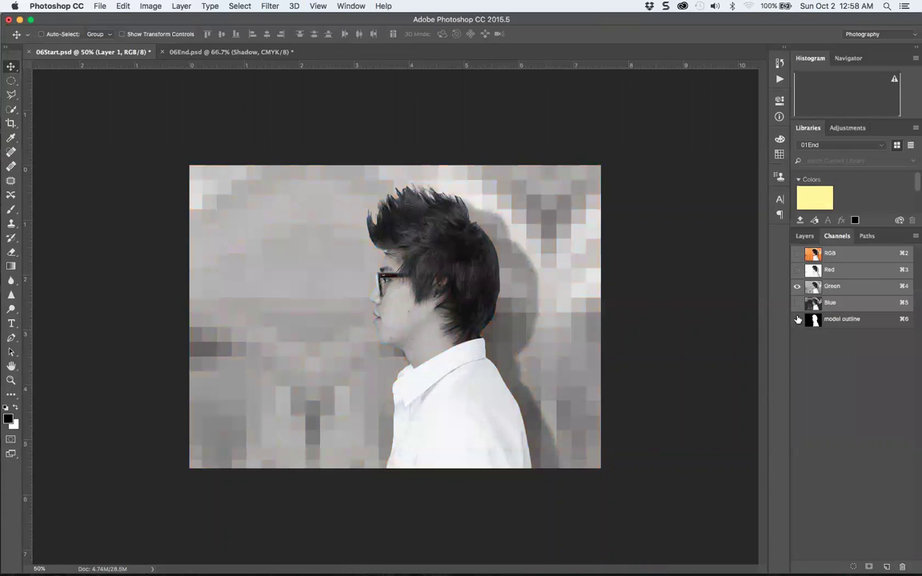
left_click(797, 320)
left_click(798, 286)
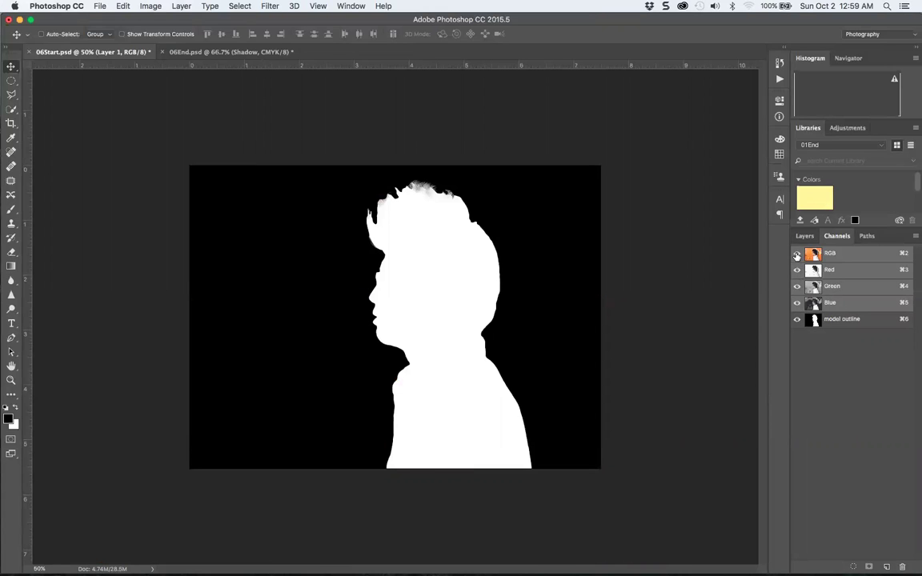
Restore the full RGB view with model outline hidden, then go back to Layers.
left_click(797, 253)
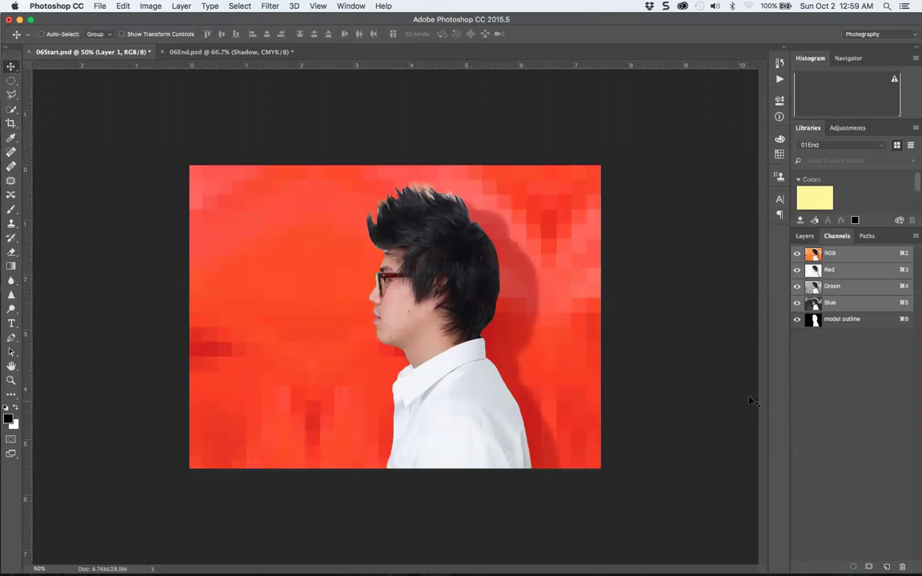
left_click(797, 319)
left_click(804, 236)
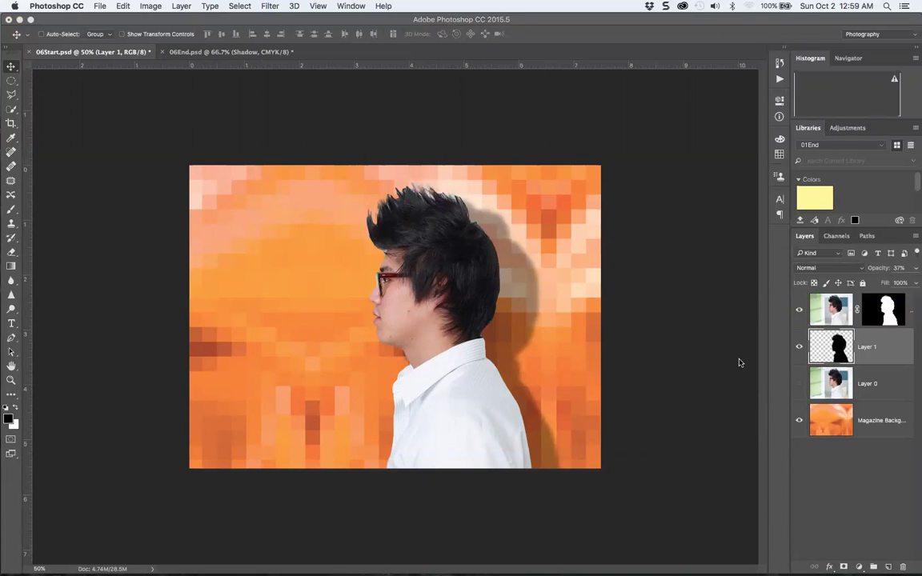
Launch InDesign from the Dock, leaving the Photoshop composite untouched.
mouse_move(515, 560)
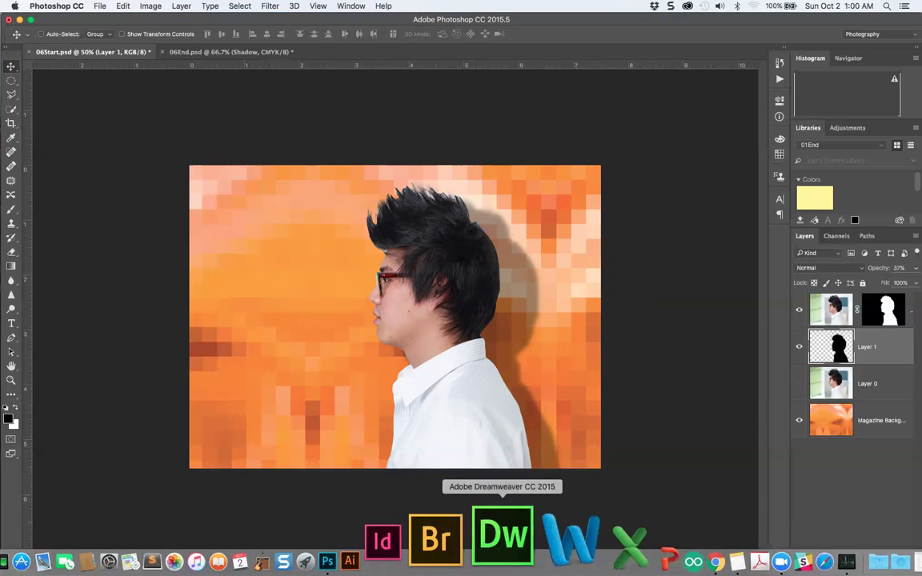
left_click(463, 555)
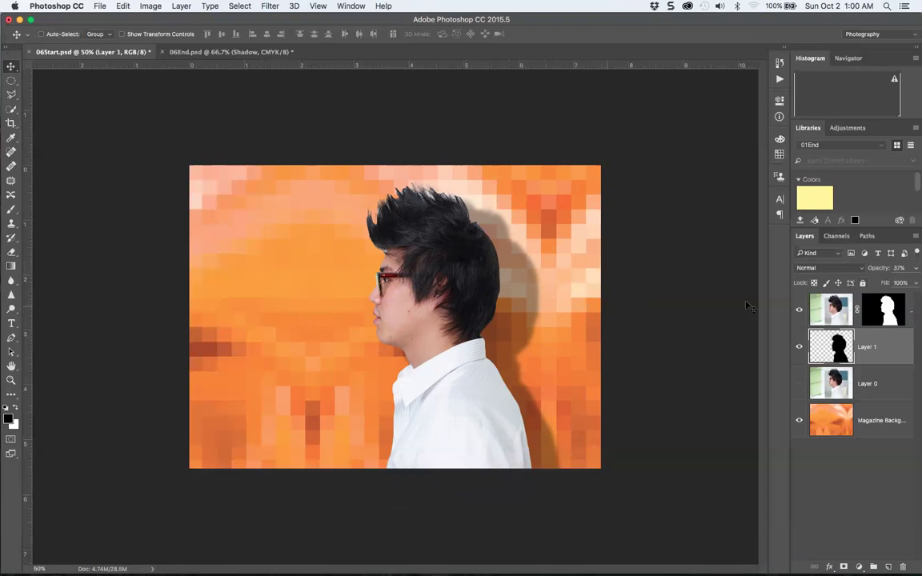
Target the top model layer's mask and verify it appears as the model Mask channel.
left_click(859, 311)
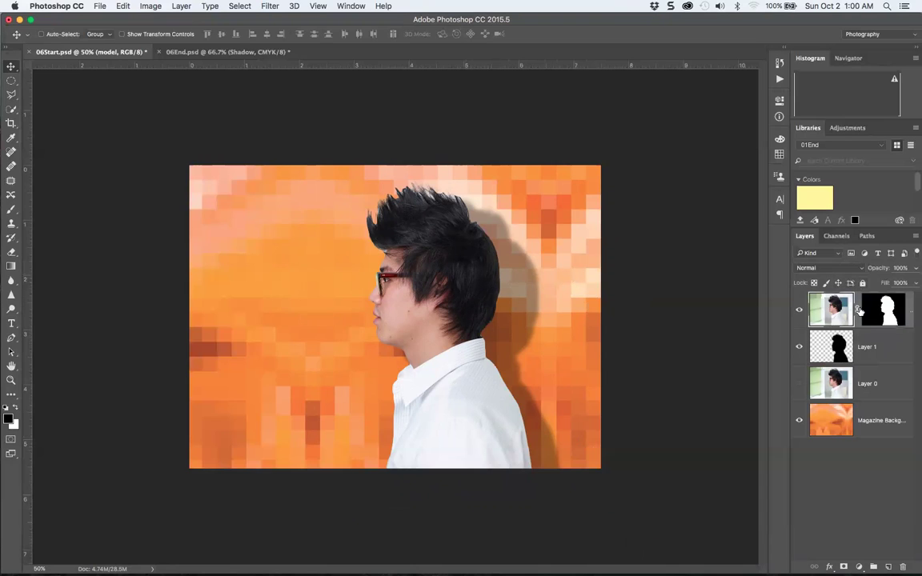
left_click(862, 311)
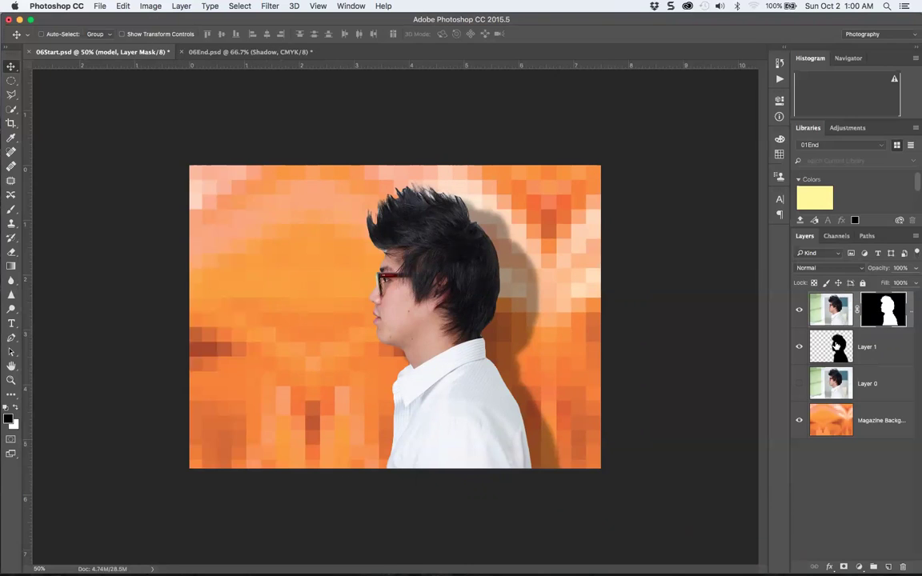
left_click(836, 236)
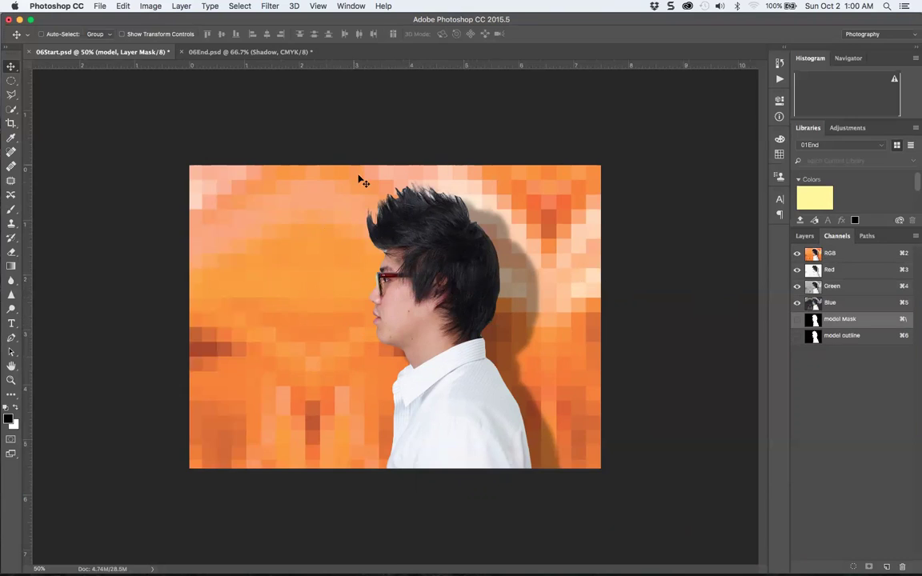
left_click(807, 236)
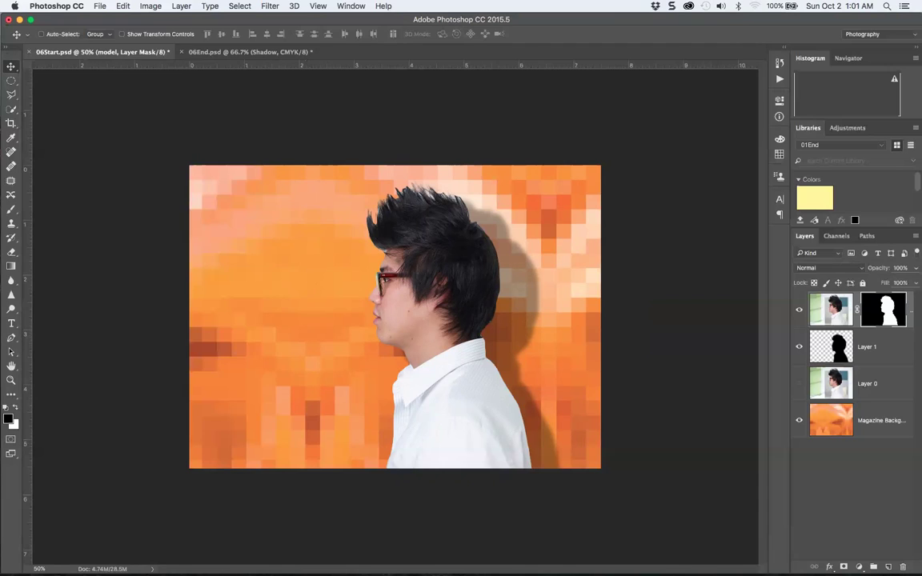
Bring the still-empty InDesign window in front of Photoshop from the Dock.
mouse_move(516, 544)
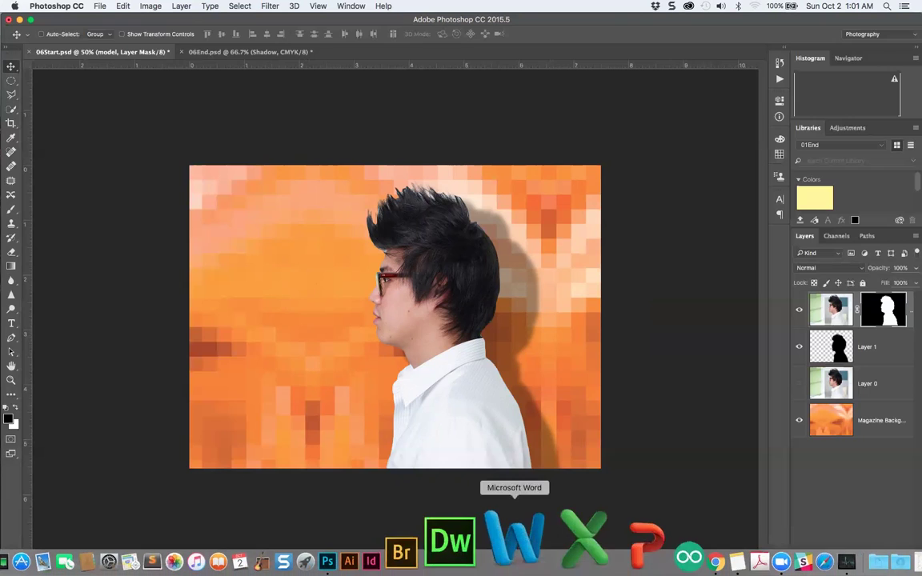
left_click(468, 541)
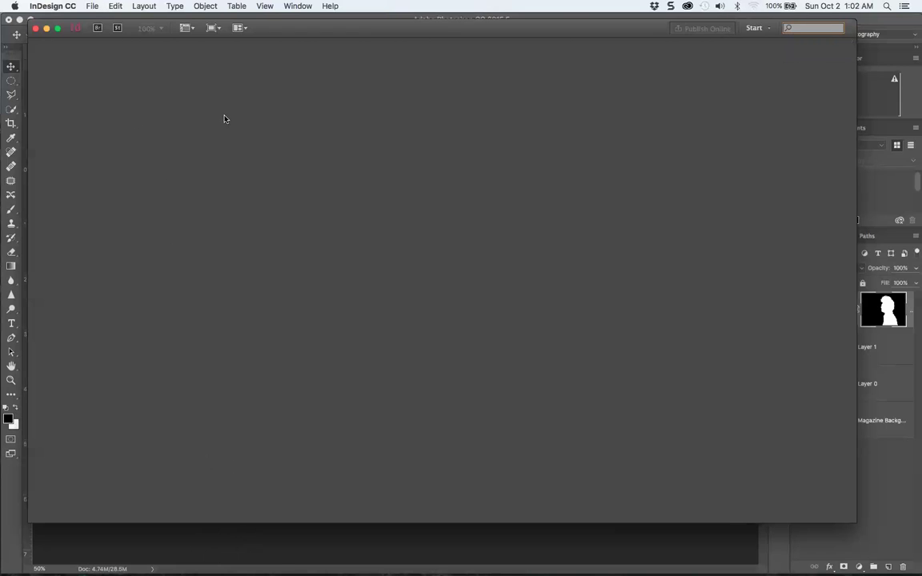
Create a new InDesign document with the defaults: Letter, 1 page, Facing Pages, 3p0 margins.
left_click(93, 6)
left_click(93, 6)
left_click(92, 5)
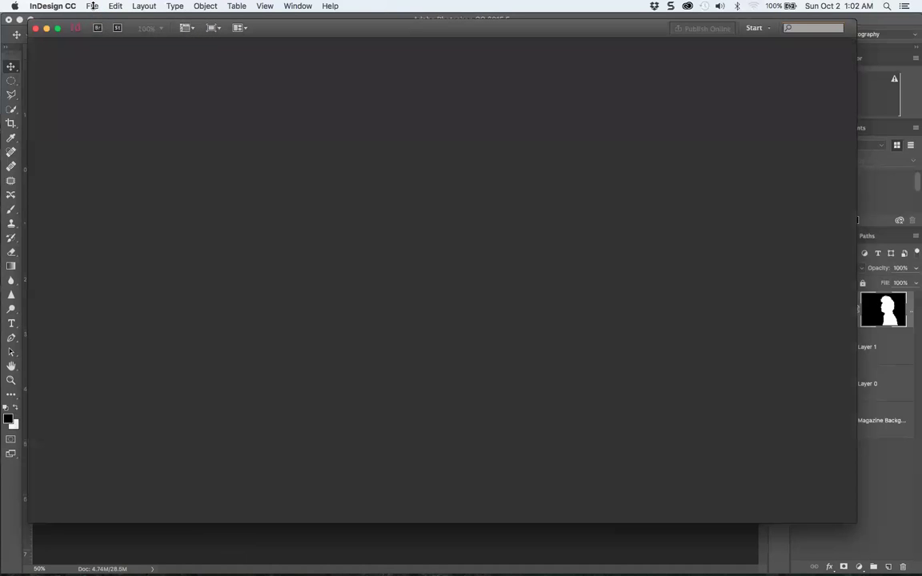
left_click(92, 6)
left_click(92, 5)
left_click(93, 6)
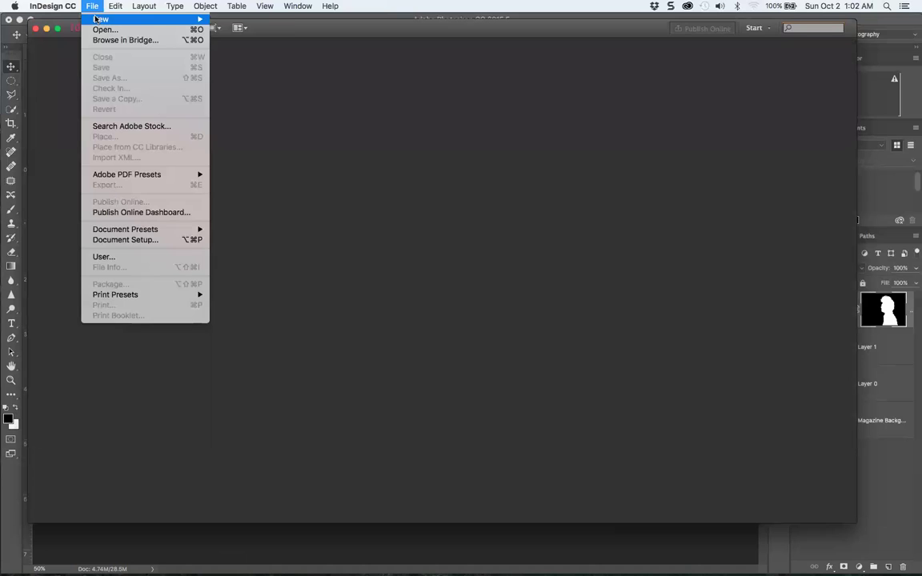
mouse_move(107, 20)
left_click(232, 22)
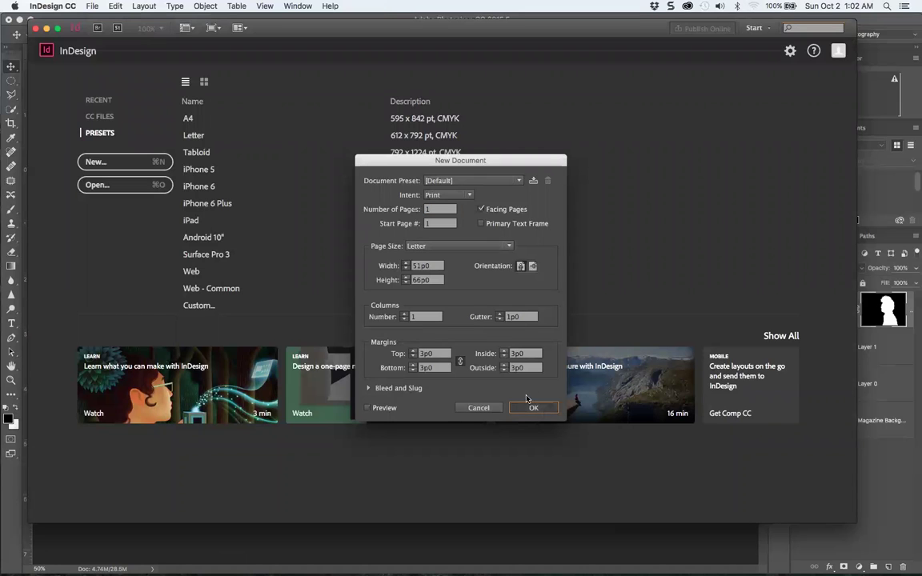
left_click(533, 407)
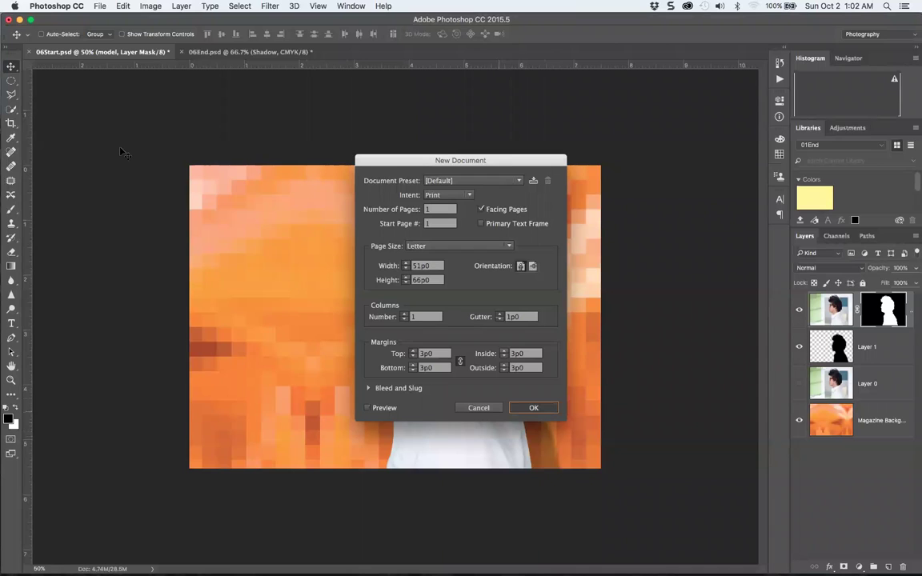
Save the Photoshop composite as 06Start-vals.psd, keeping Alpha Channels and Layers.
left_click(97, 6)
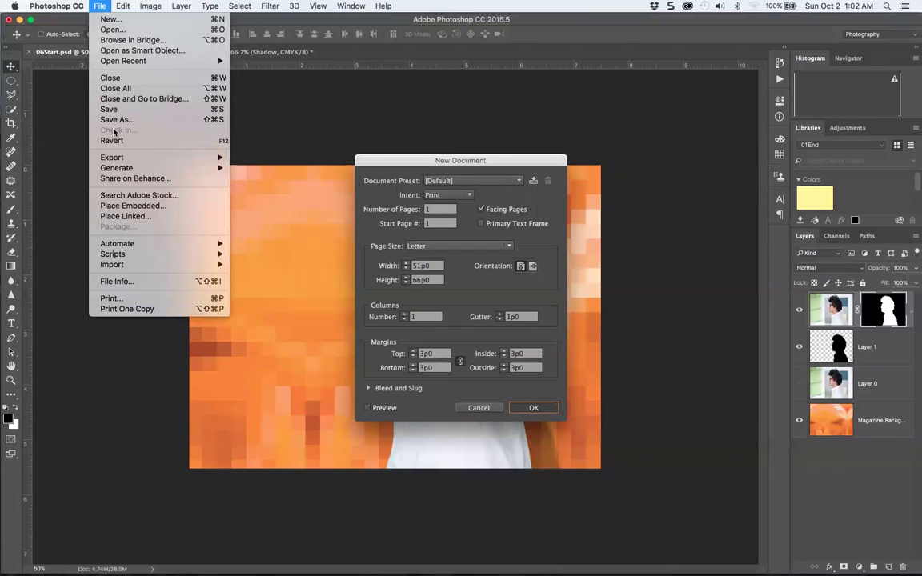
mouse_move(117, 158)
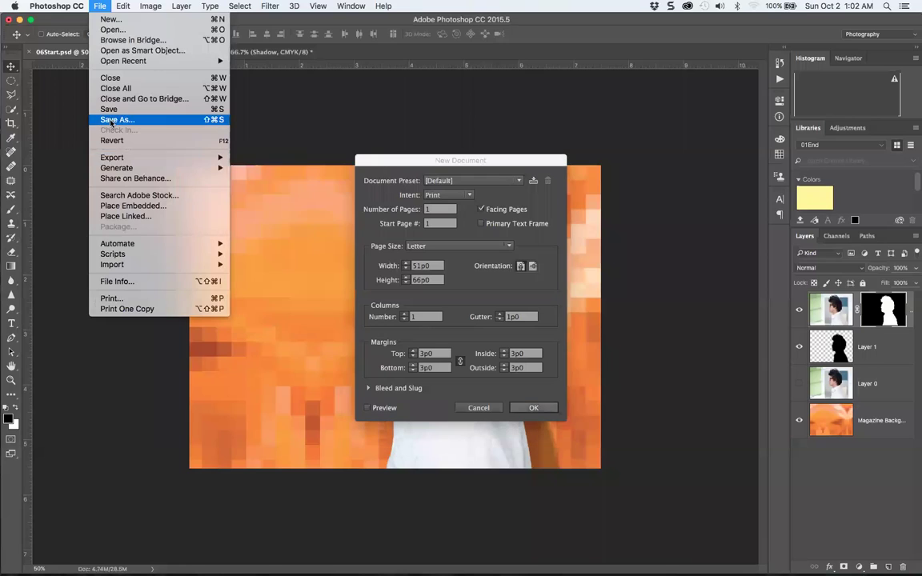
key("Escape")
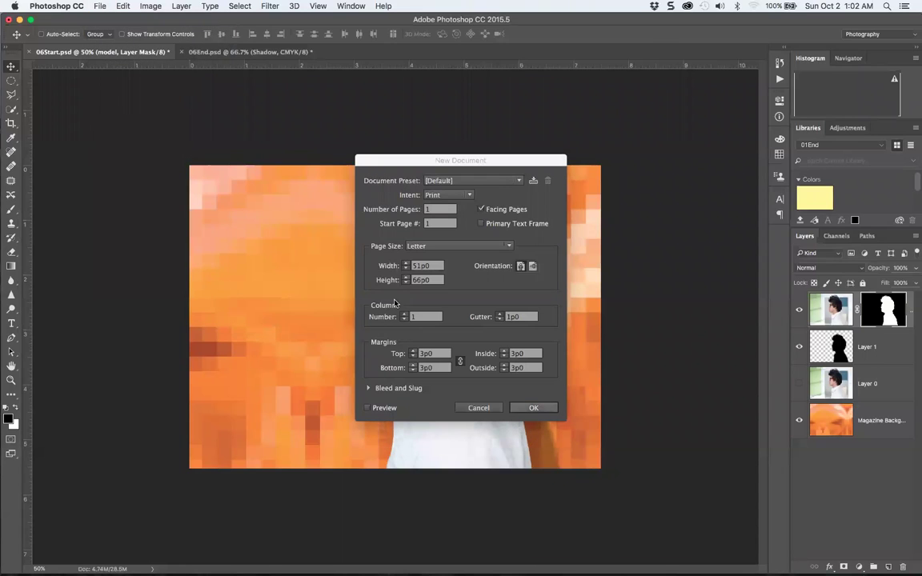
key("super+shift+s")
key("Right")
type("-vals")
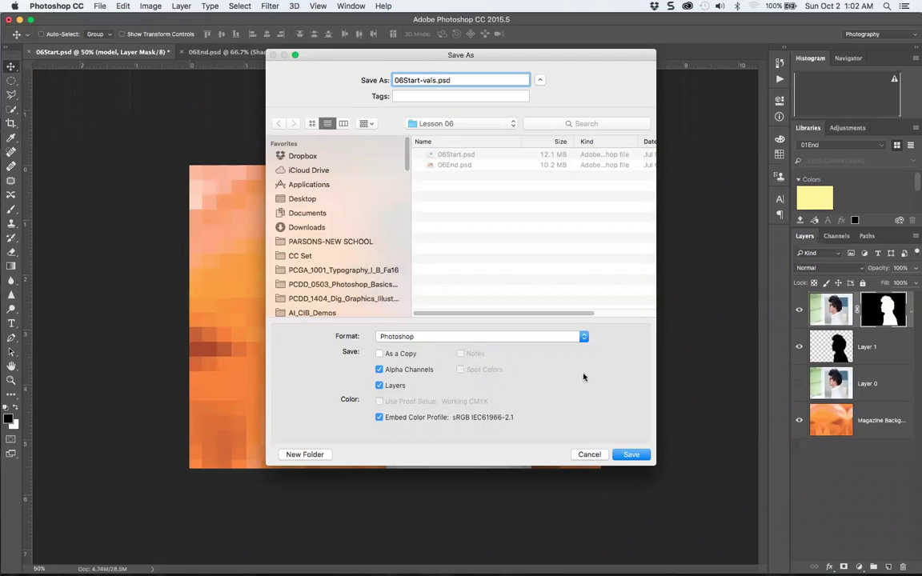
left_click(637, 456)
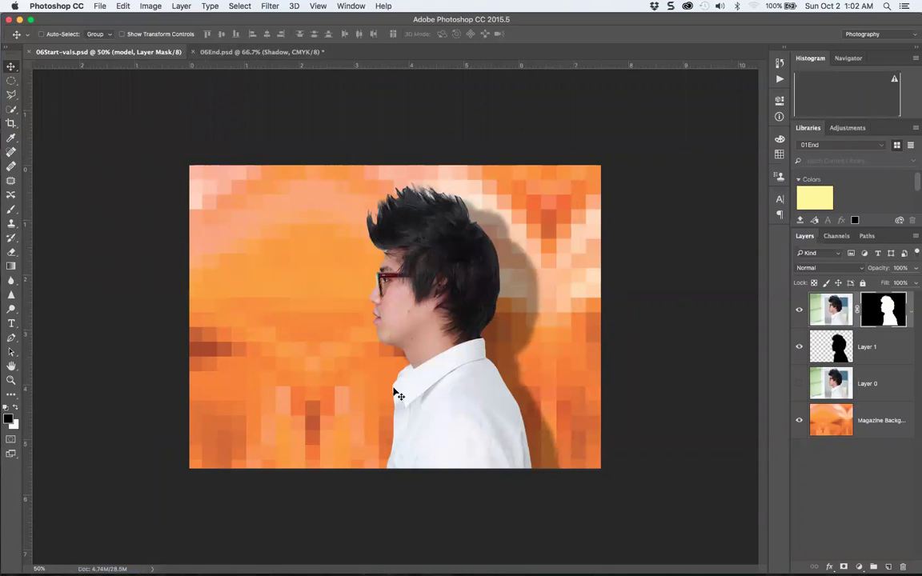
Switch between Photoshop and InDesign, ending on the blank InDesign document.
left_click(463, 562)
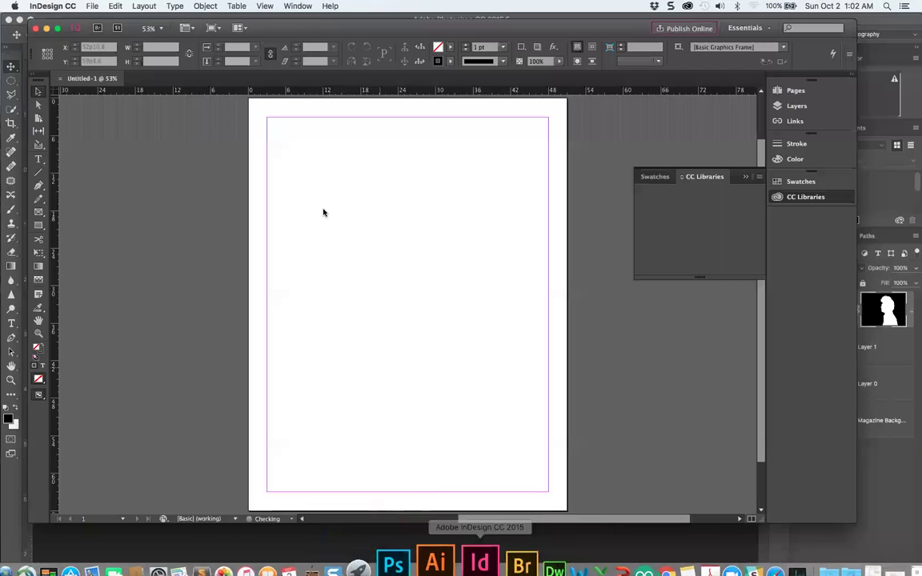
left_click(5, 243)
mouse_move(471, 547)
left_click(462, 549)
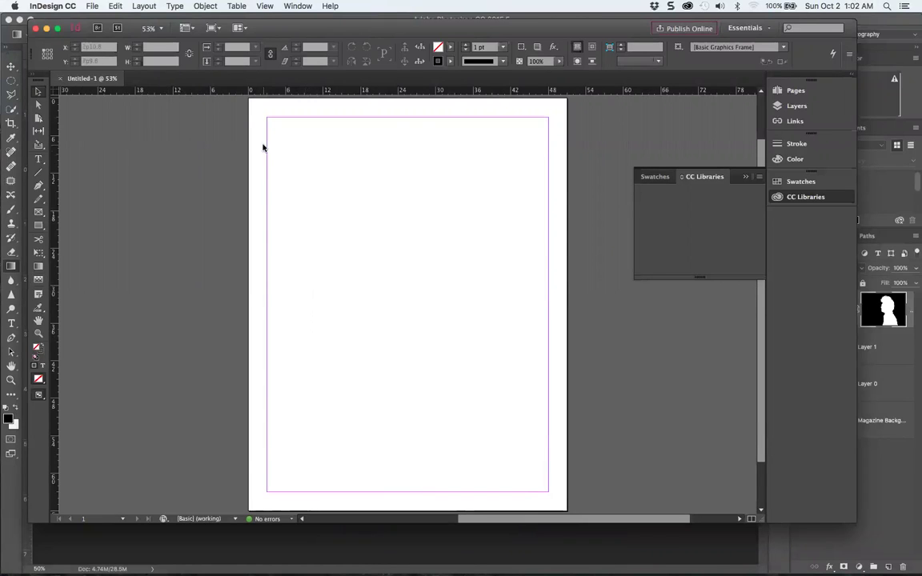
Deselect everything and set the fill to the C=100 M=0 Y=0 K=0 cyan swatch.
left_click_drag(271, 150, 578, 478)
left_click(792, 184)
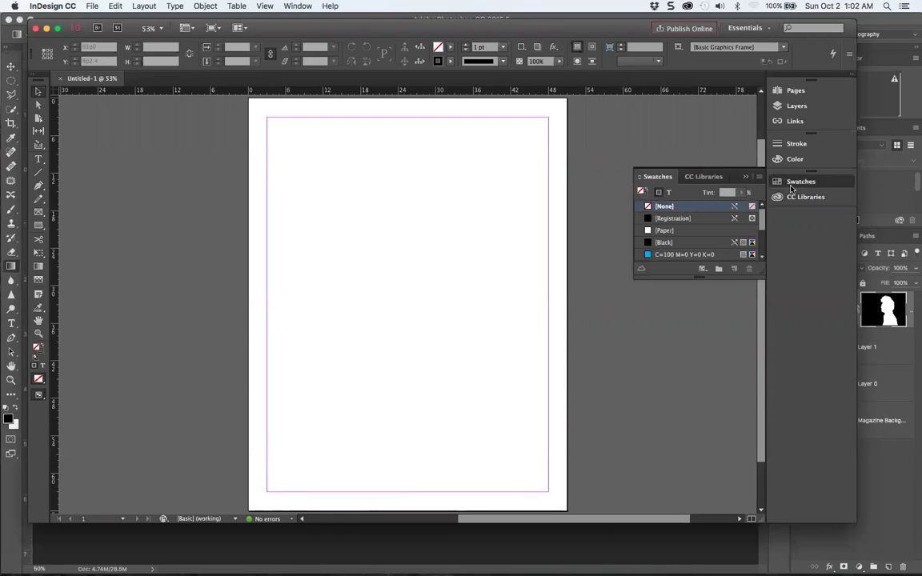
left_click(681, 255)
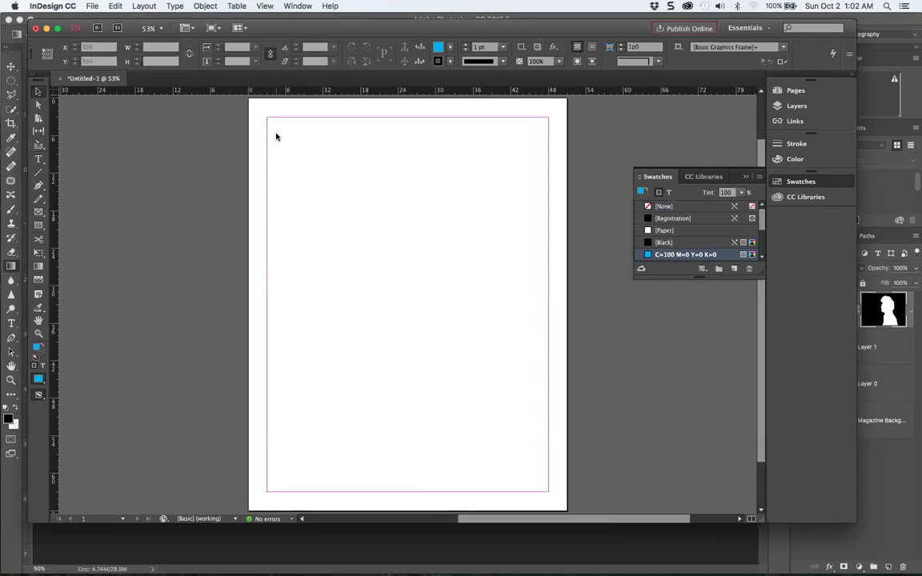
scroll(568, 504, "down", 2)
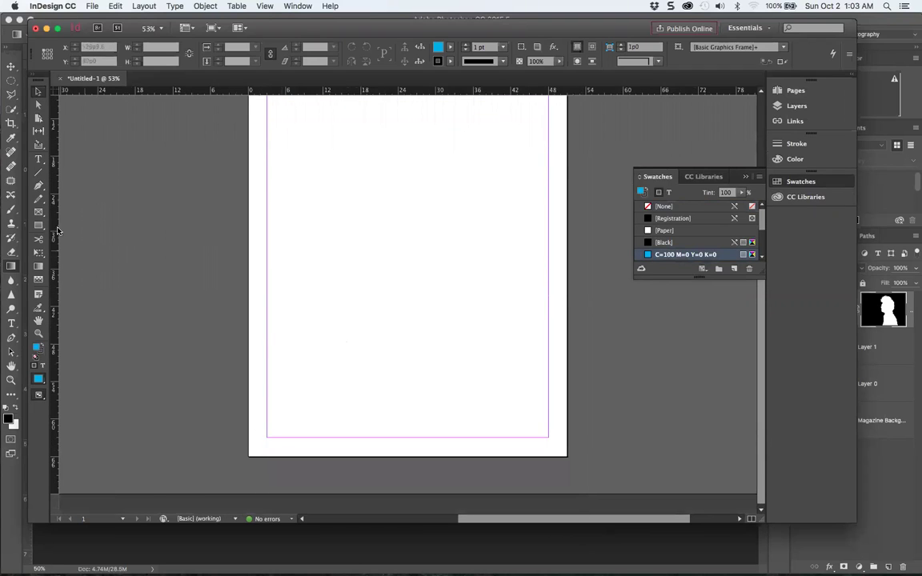
Go from Photoshop back to InDesign's empty Untitled-1 Letter page.
key("super+Tab")
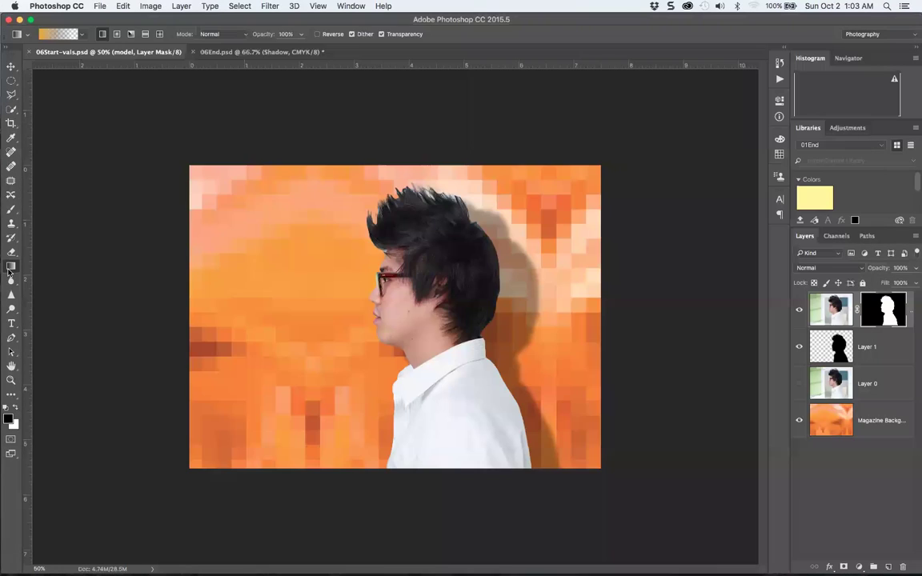
mouse_move(346, 552)
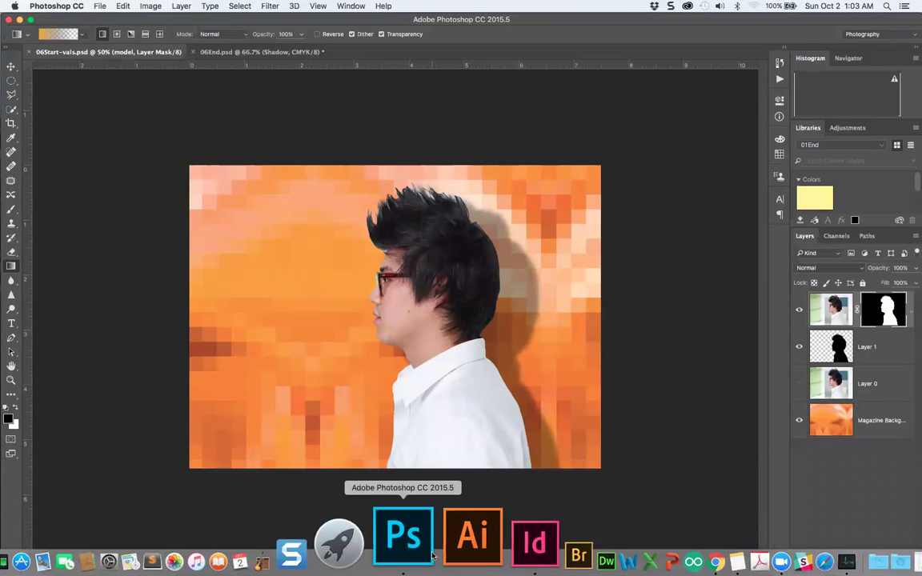
left_click(461, 553)
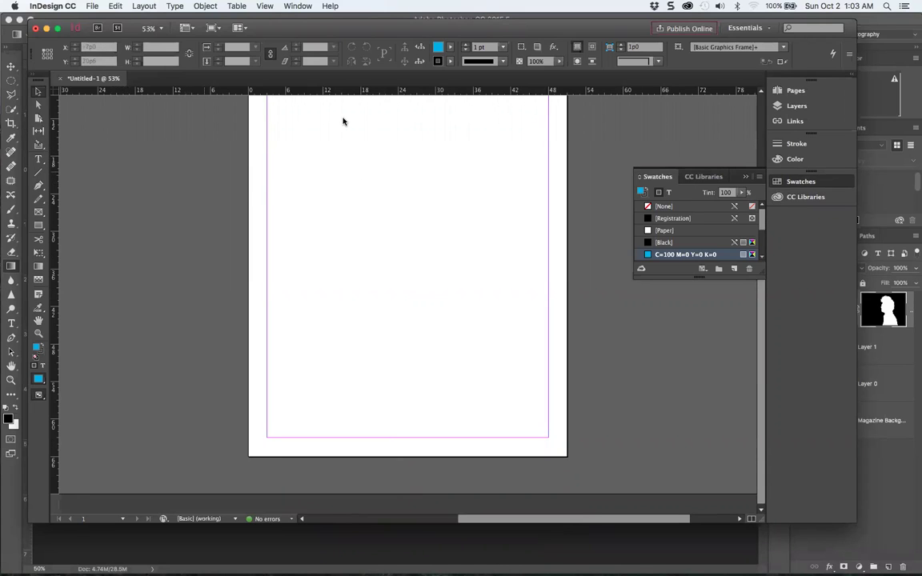
With Place (Cmd+D), browse to CC Set > CC Photoshop > Lessons > Lesson 06.
key("super+d")
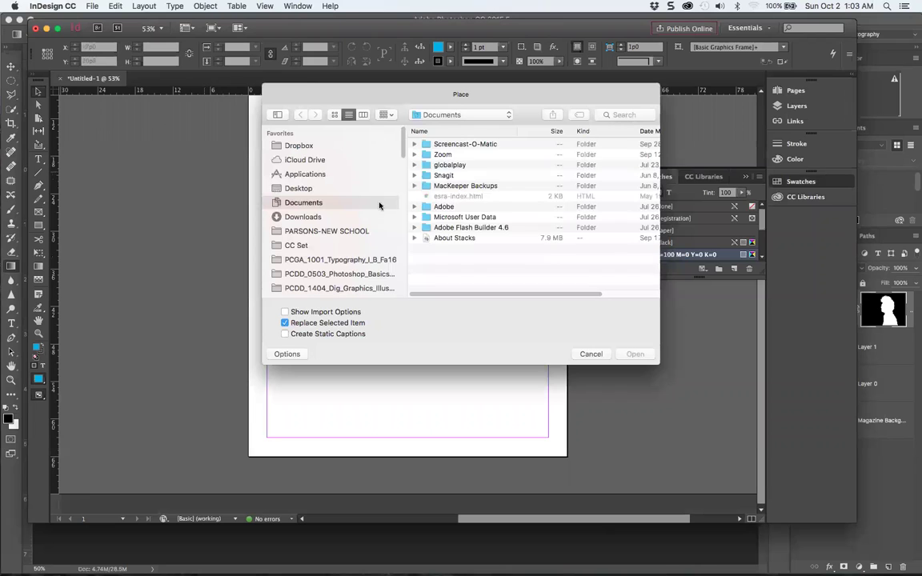
mouse_move(403, 141)
left_mouse_down()
mouse_move(404, 228)
mouse_move(404, 137)
left_mouse_up()
left_click(297, 200)
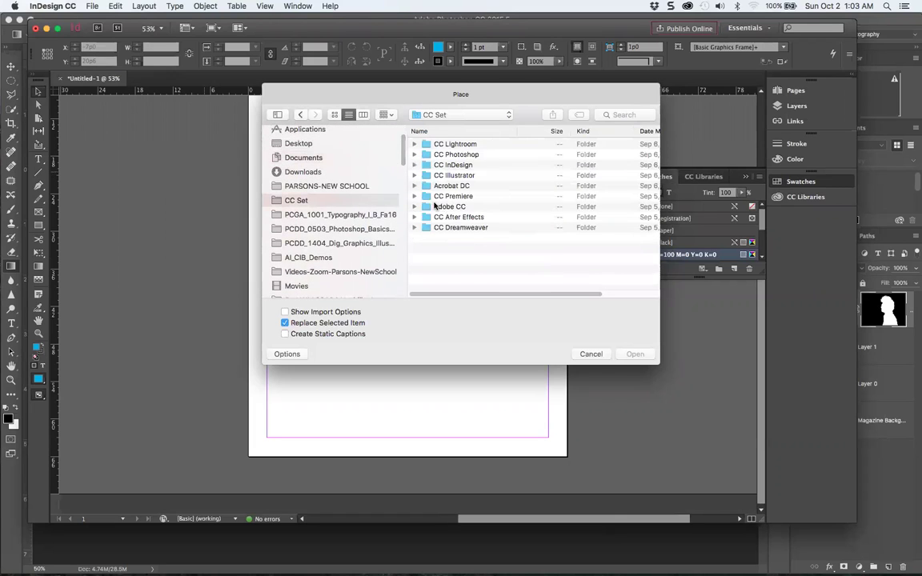
double_click(455, 154)
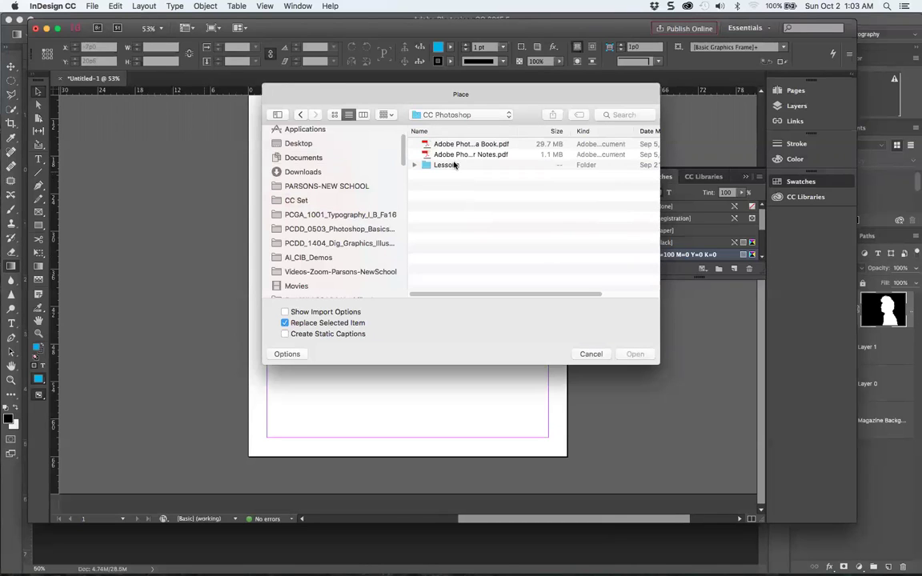
left_click(448, 165)
double_click(452, 166)
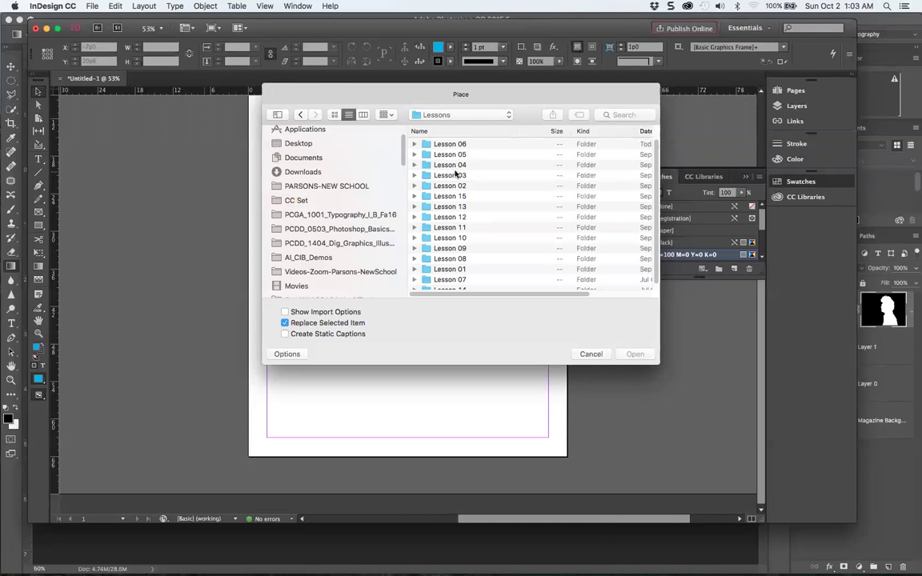
double_click(468, 144)
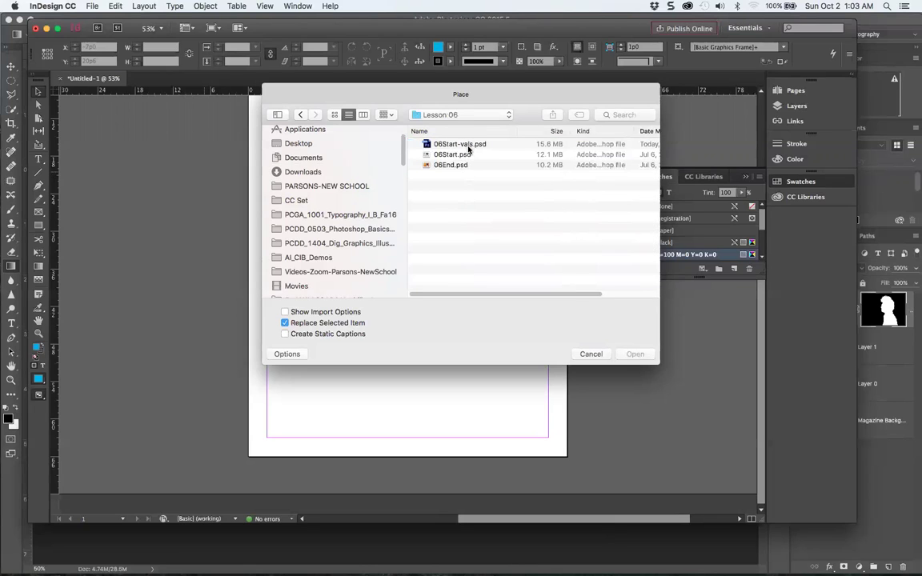
Place 06Start-vals.psd across the upper page and move the frame up and left.
left_click(469, 145)
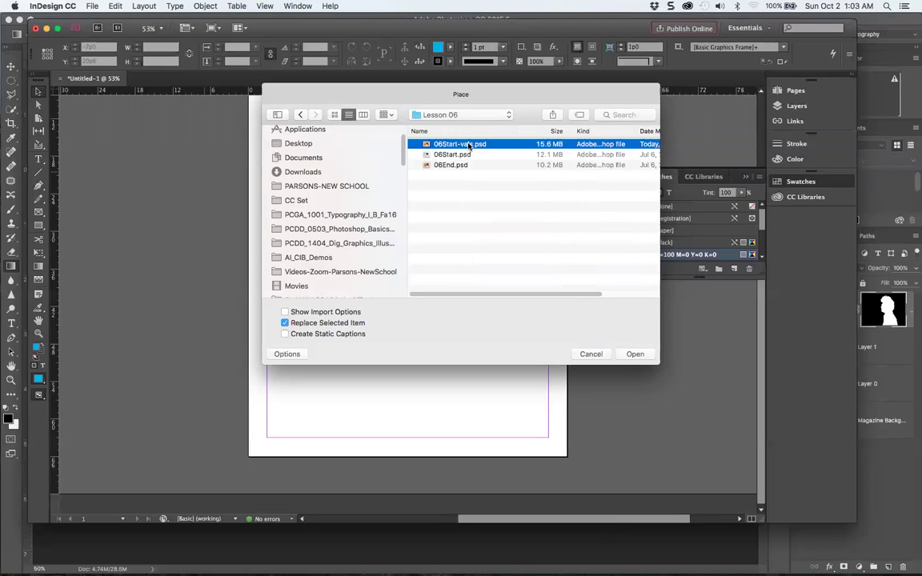
left_click(635, 354)
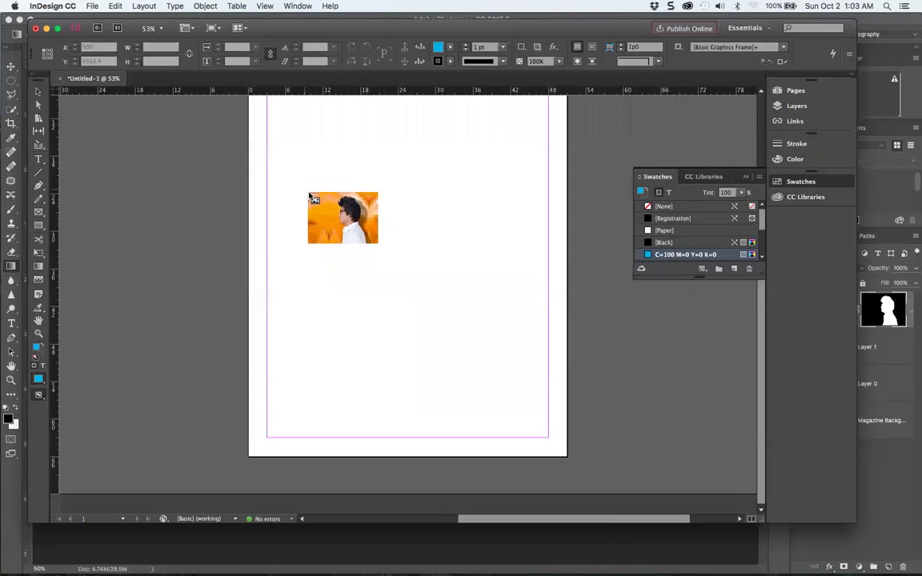
left_click_drag(281, 171, 276, 158)
left_click_drag(384, 225, 336, 188)
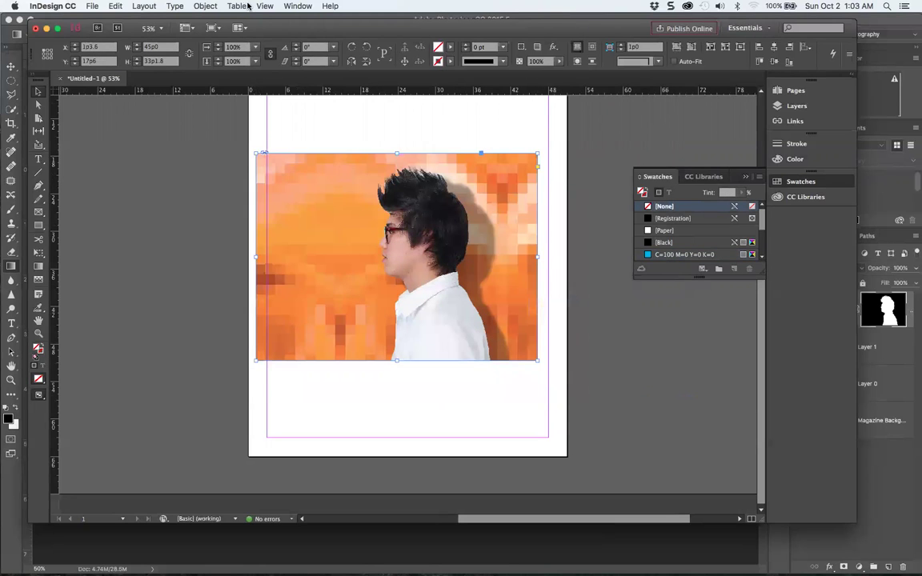
Apply an Alpha Channel clipping path using the model outline channel, with Preview on.
left_click(209, 7)
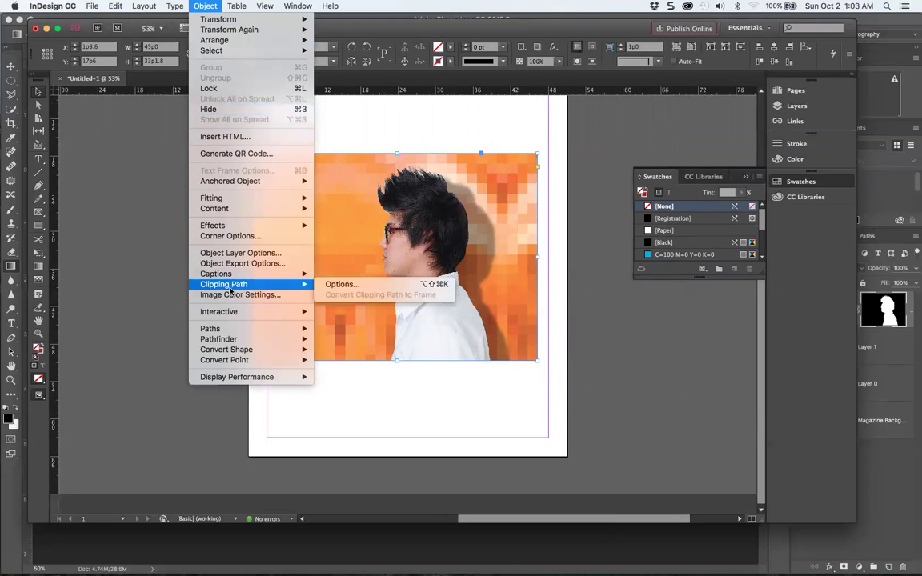
mouse_move(295, 288)
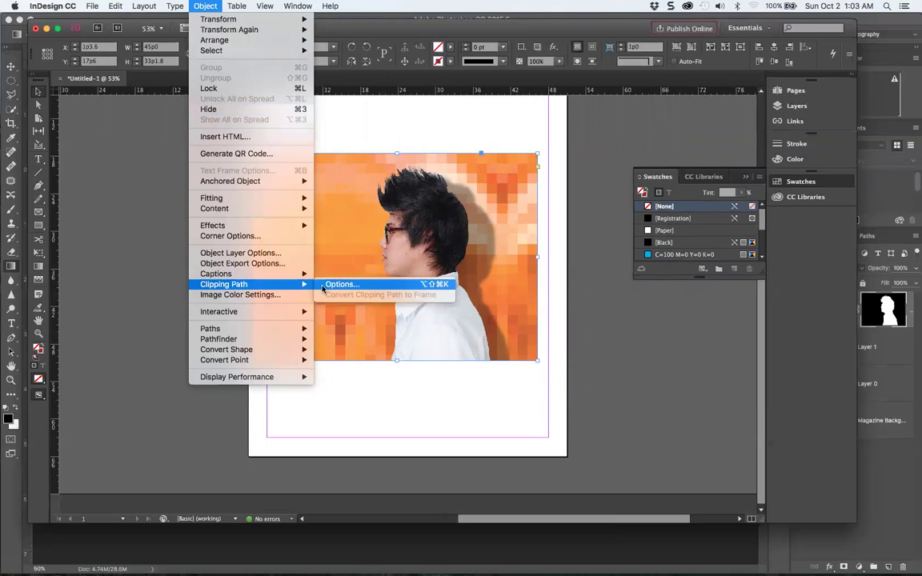
left_click(329, 285)
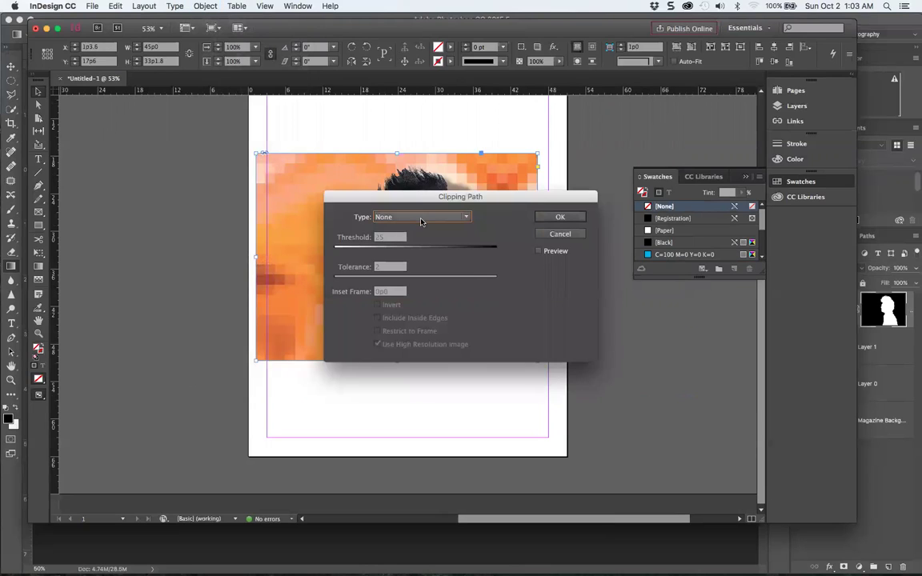
left_click(421, 219)
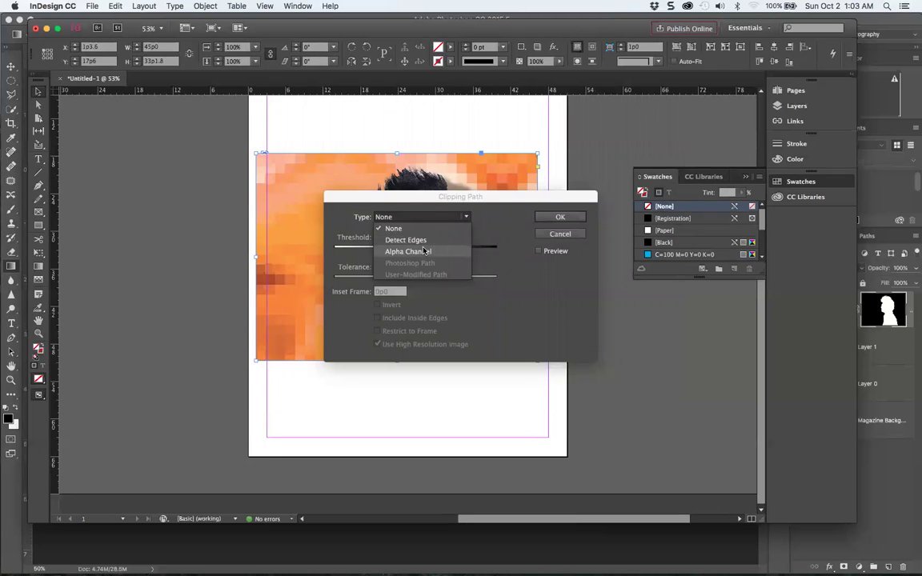
left_click(425, 252)
left_click(423, 232)
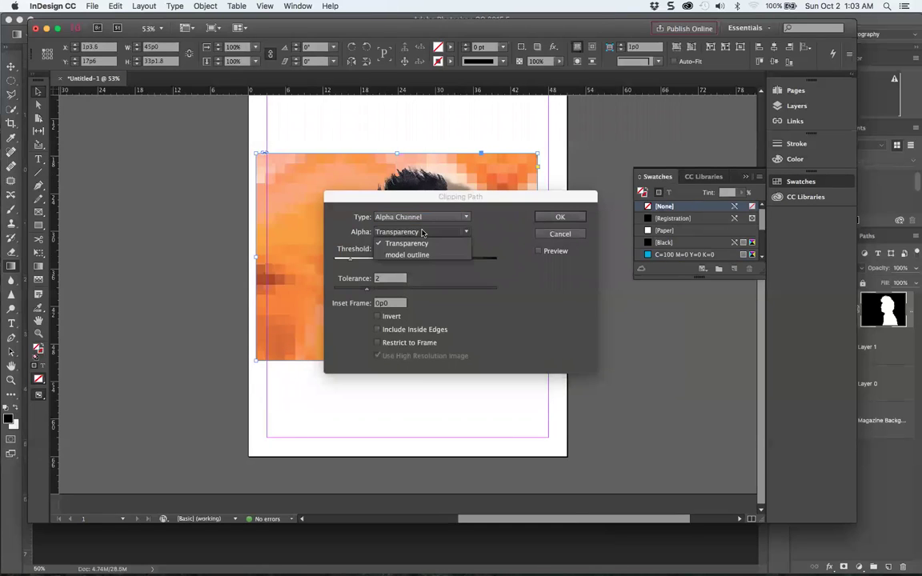
left_click(416, 255)
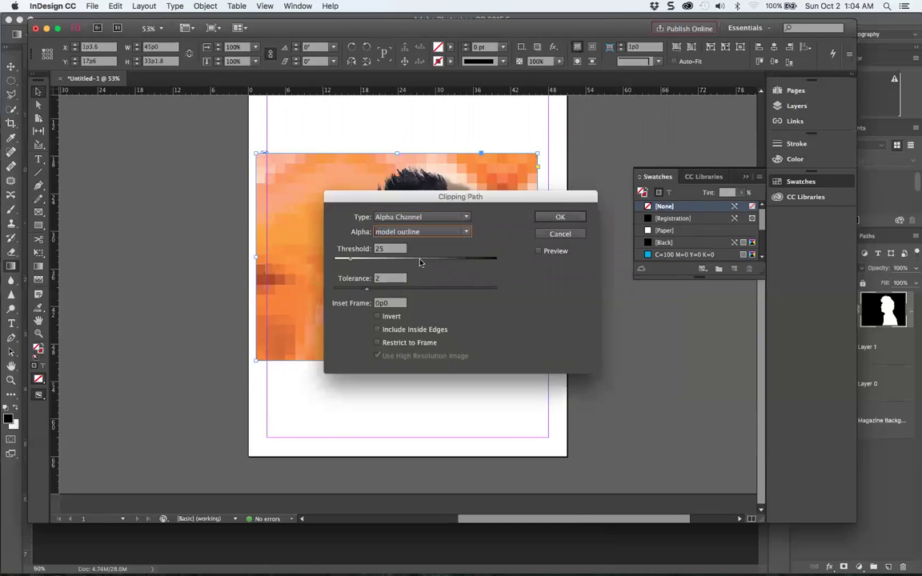
left_click(539, 250)
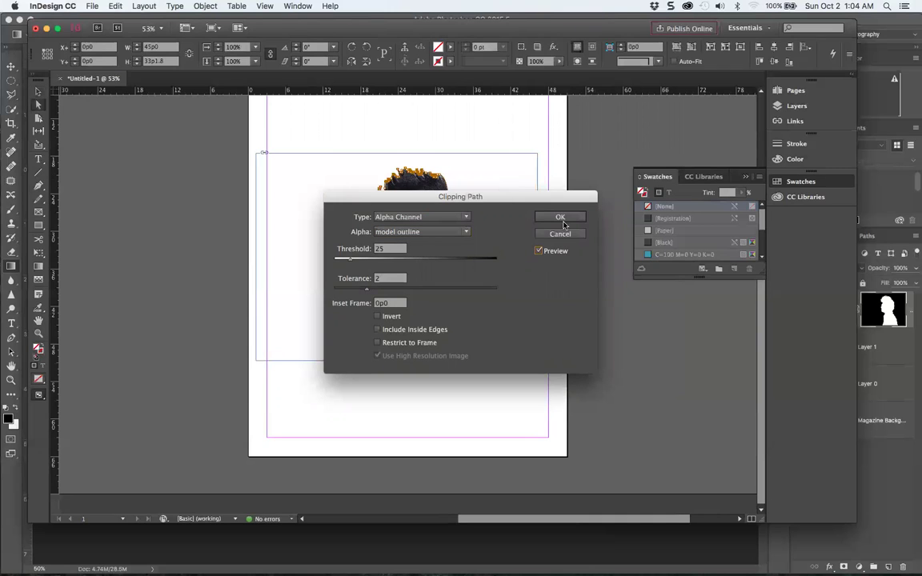
left_click_drag(497, 197, 681, 199)
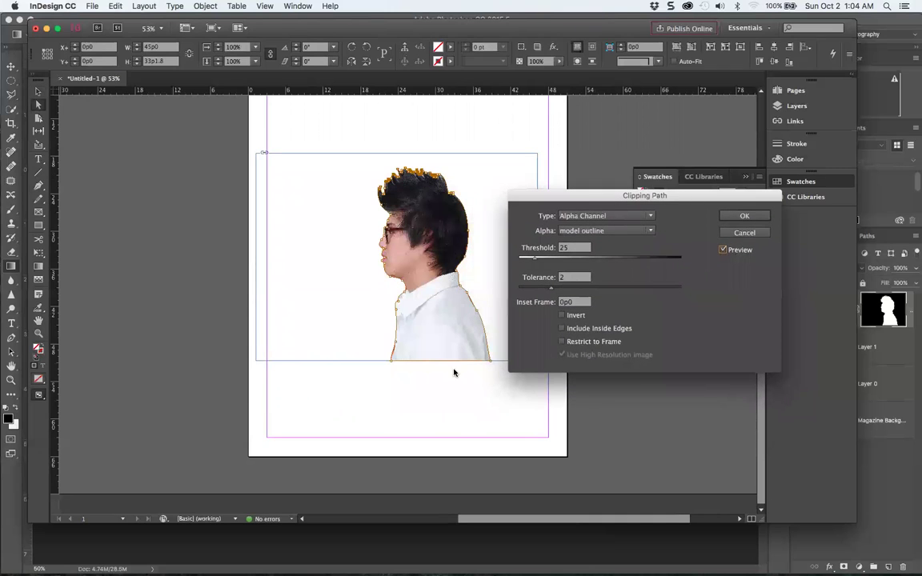
left_click(744, 216)
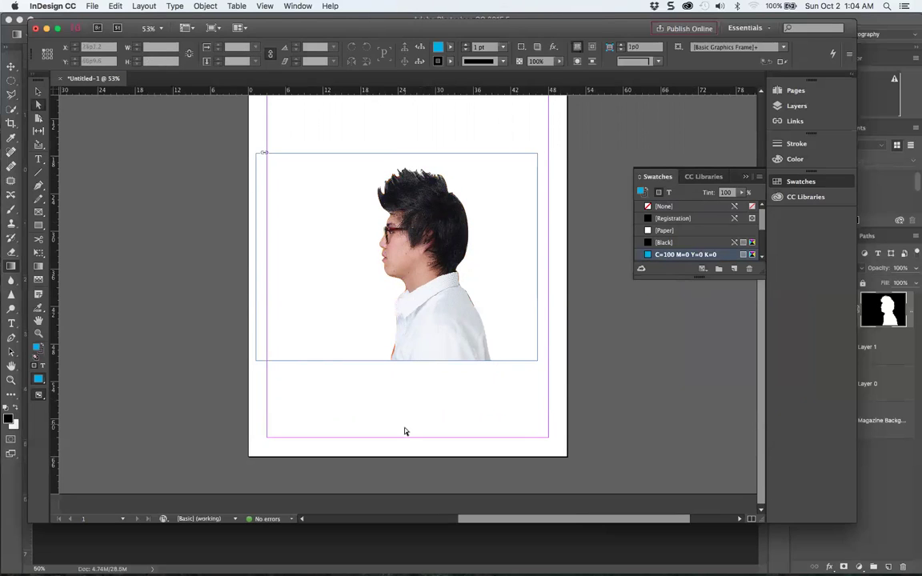
Zoom to 75% and inspect the alpha clipping path around the model, then deselect it.
key("super+equal")
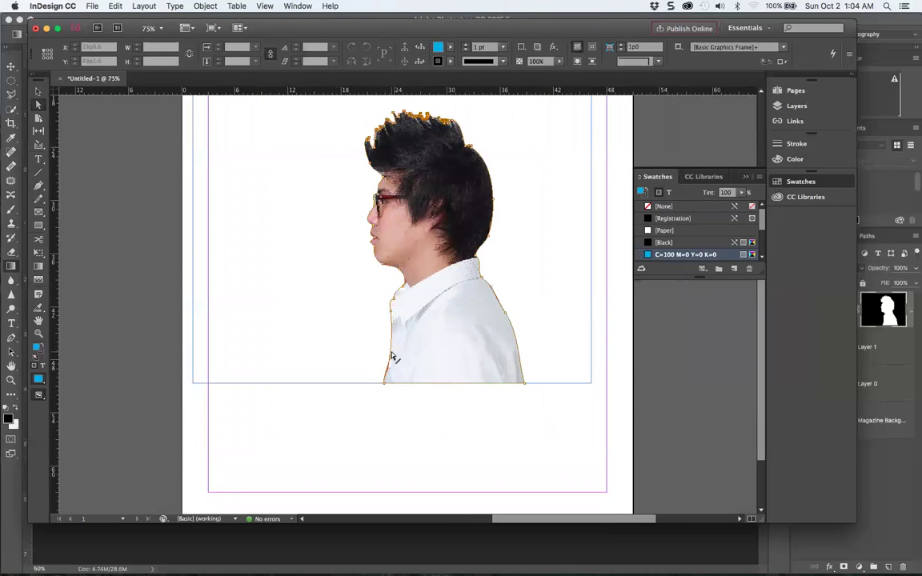
left_click_drag(393, 357, 389, 368)
left_click(440, 417)
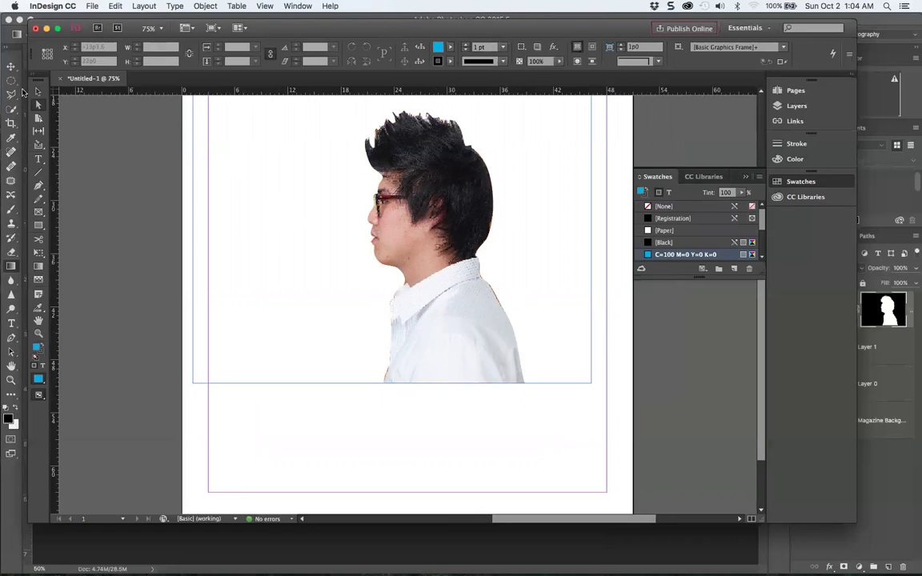
Fill the portrait's frame with C=100 M=0 Y=0 K=0 cyan and fit the page in the window.
left_click(228, 260)
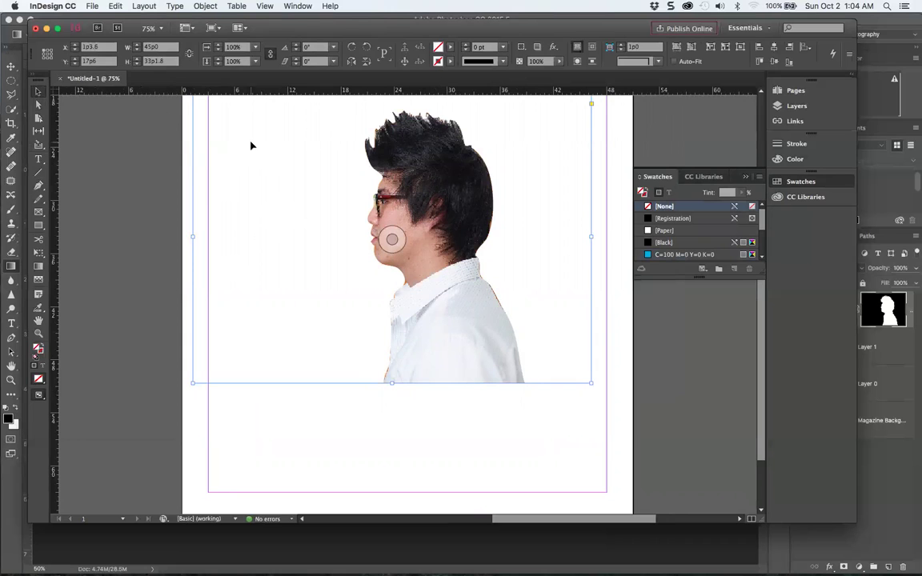
left_click(663, 257)
left_click(539, 411)
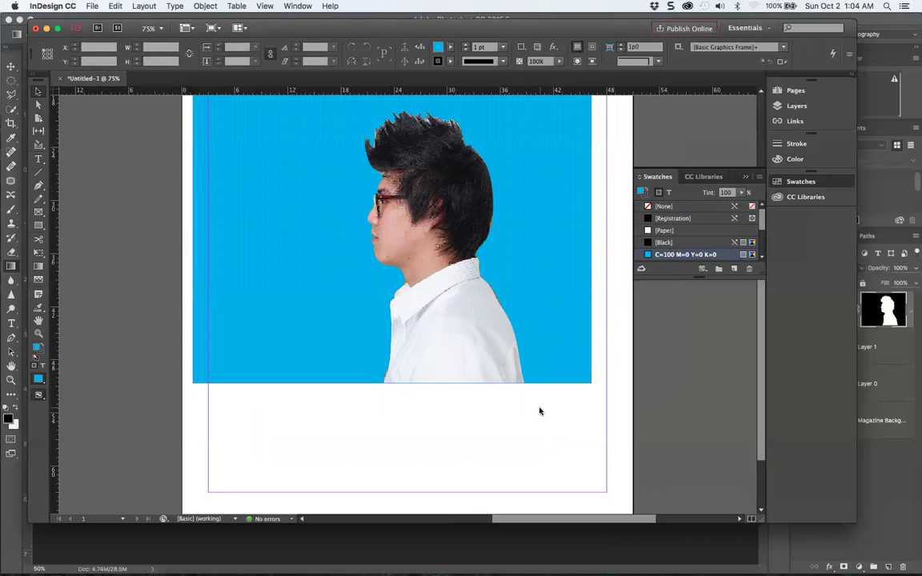
key("super+0")
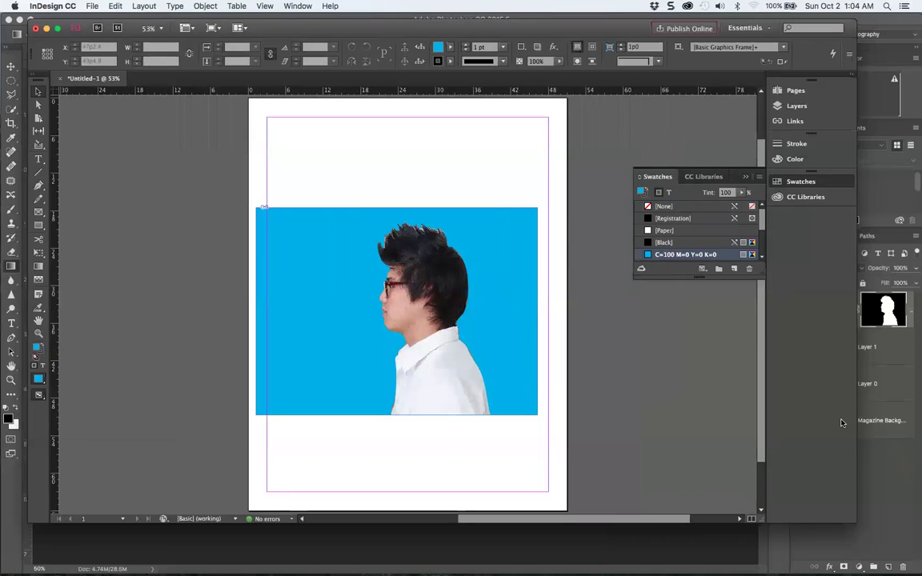